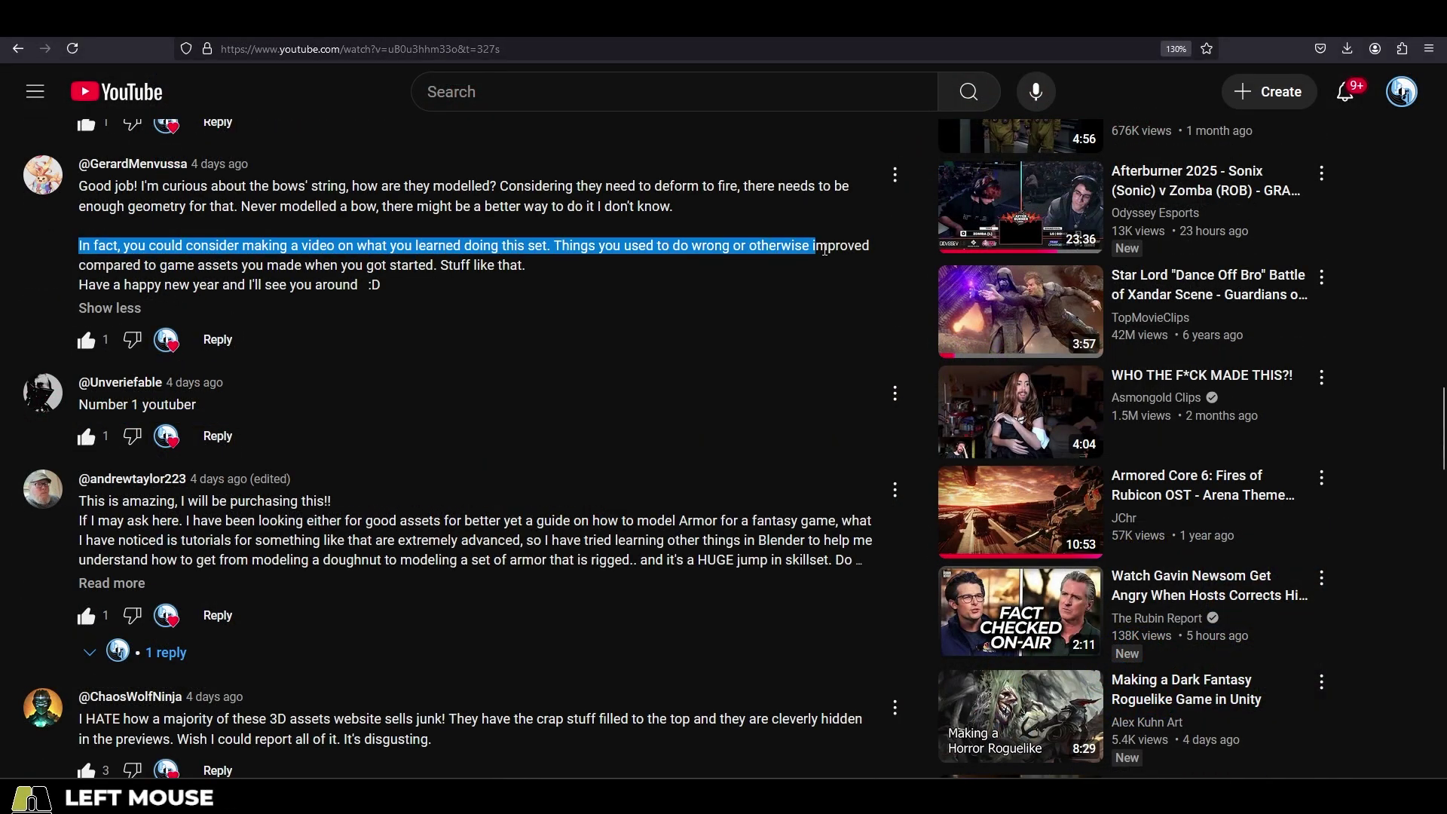
Step: Read the viewer comments about lessons learned from the asset set and how to model fantasy armor, highlighting their questions
drag(107, 266, 258, 267)
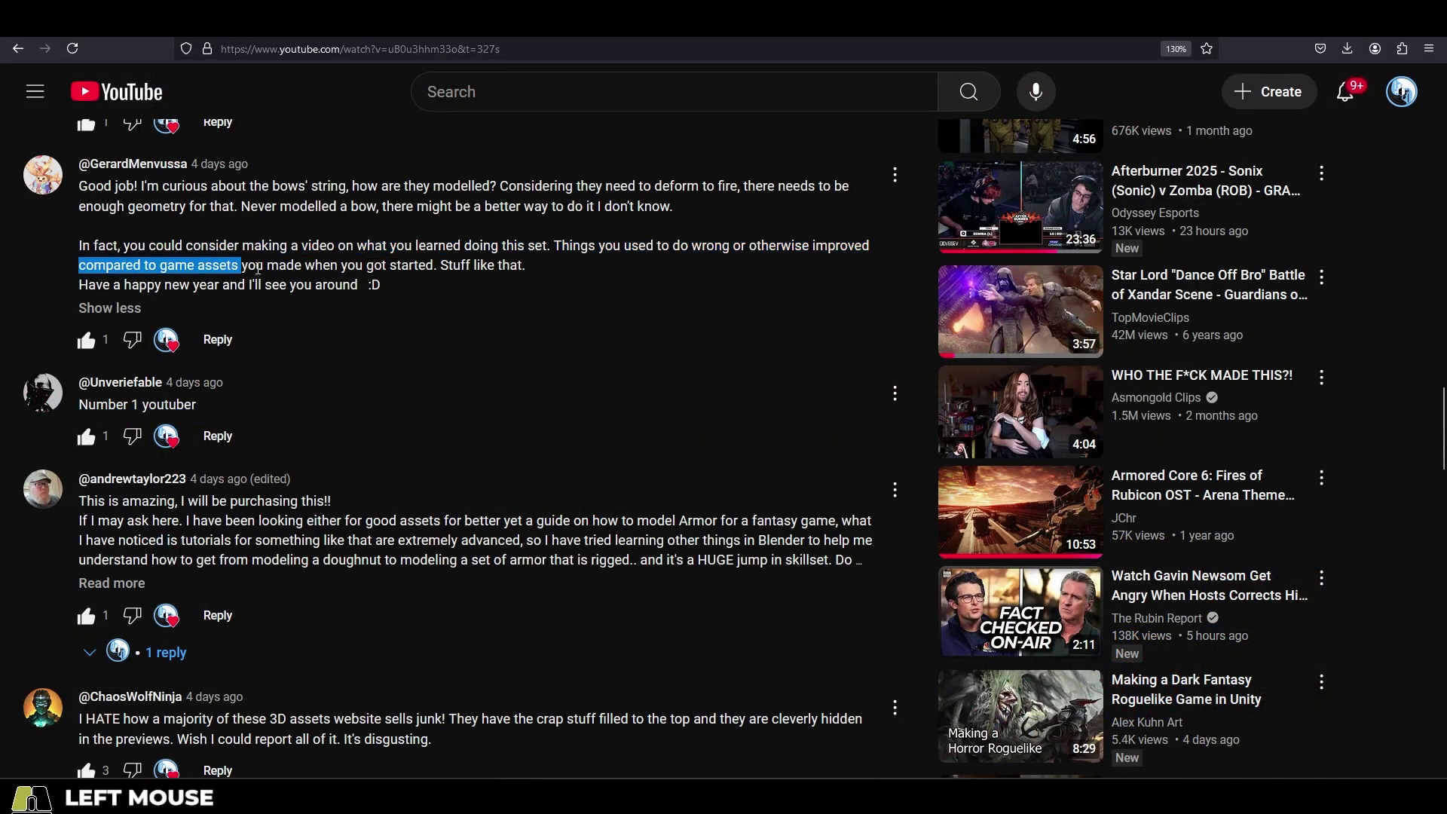
click(83, 531)
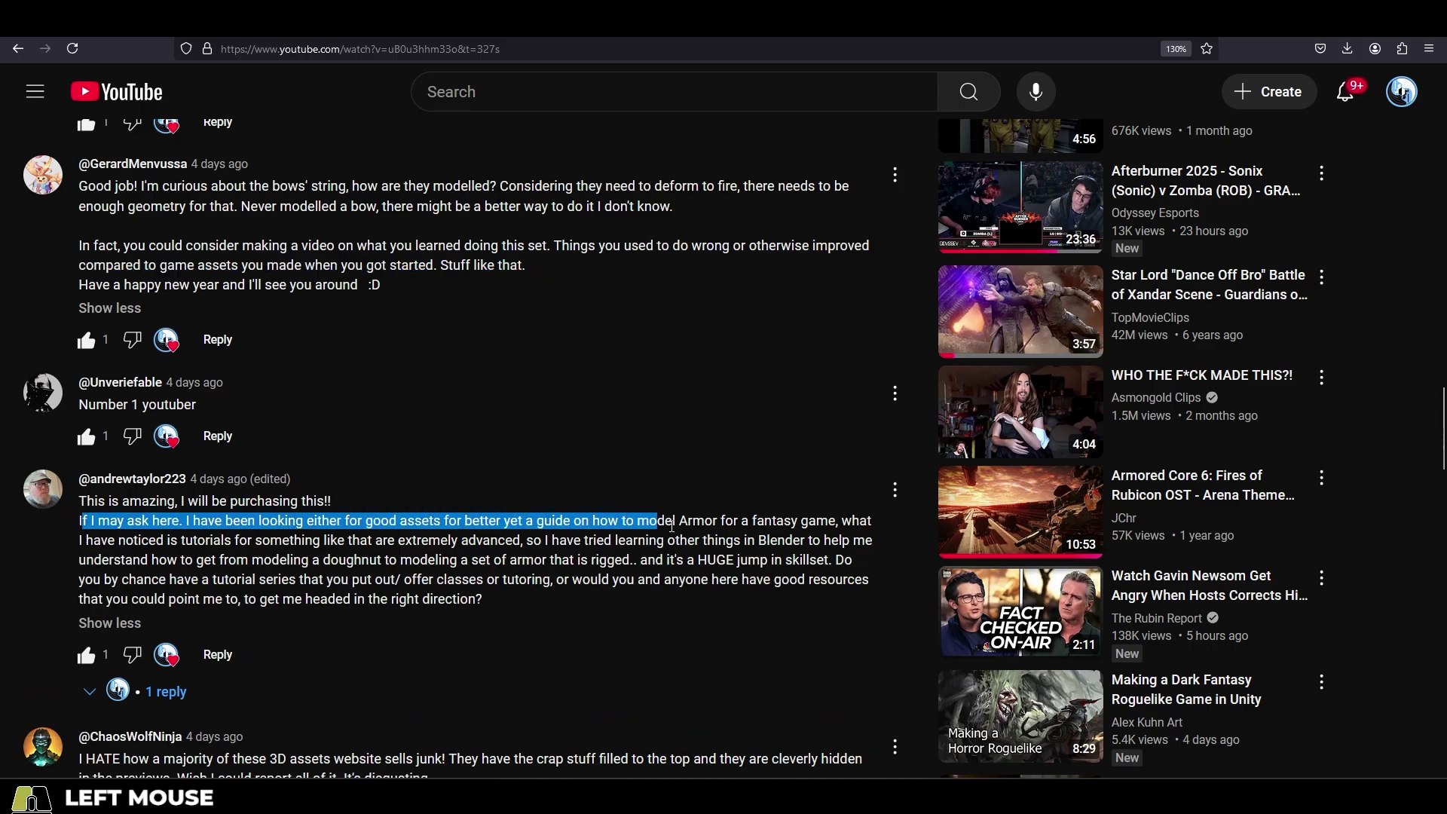
drag(835, 560, 95, 577)
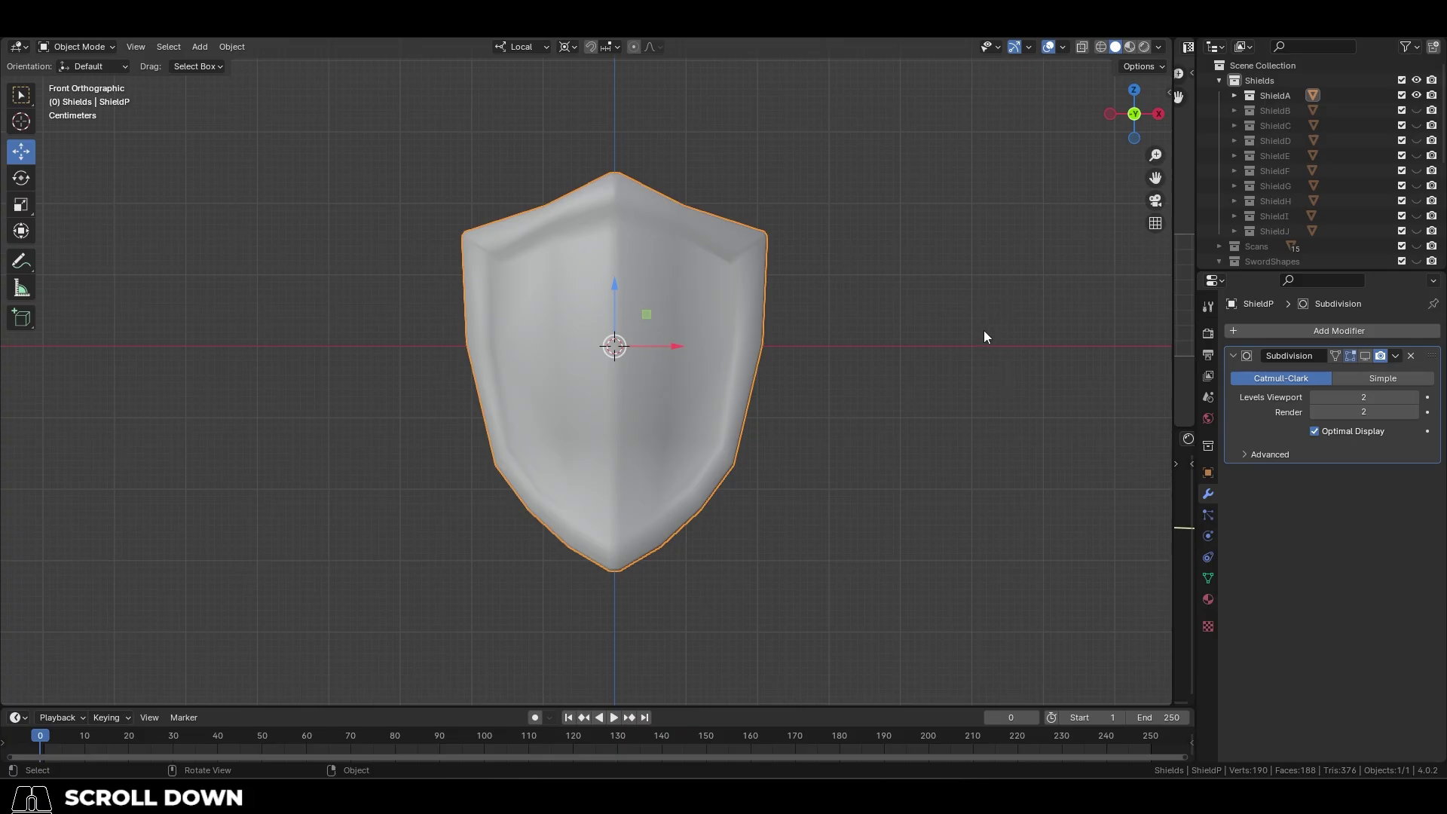
Step: Switch to Blender, enable the viewport display of the Subdivision modifier on the ShieldA shield, and inspect its smoothed shape
middle_drag(984, 337, 316, 314)
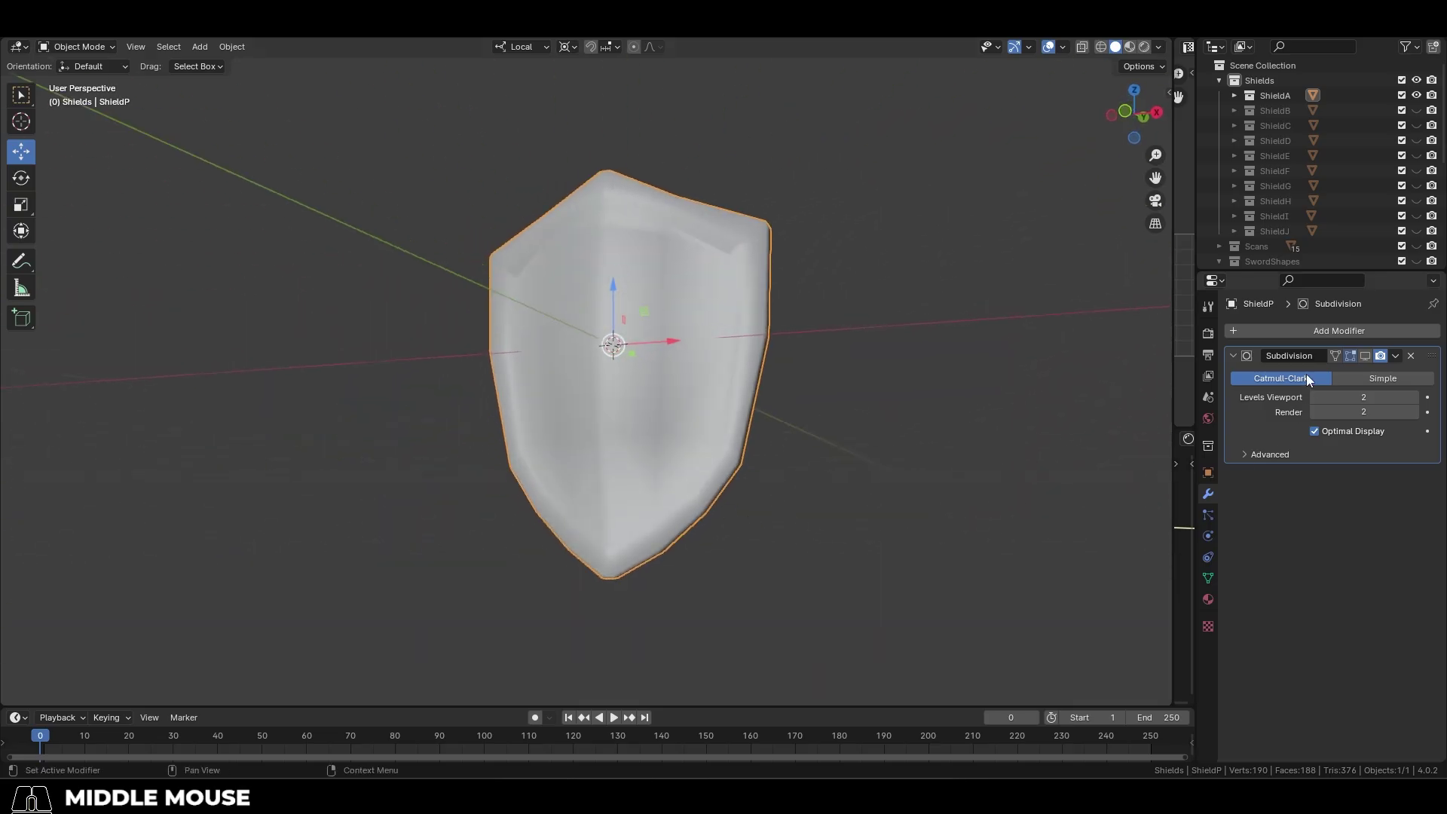
click(1368, 355)
mouse_move(974, 432)
middle_down()
mouse_move(1016, 426)
mouse_move(912, 461)
mouse_move(746, 473)
mouse_move(440, 396)
mouse_move(659, 396)
middle_up()
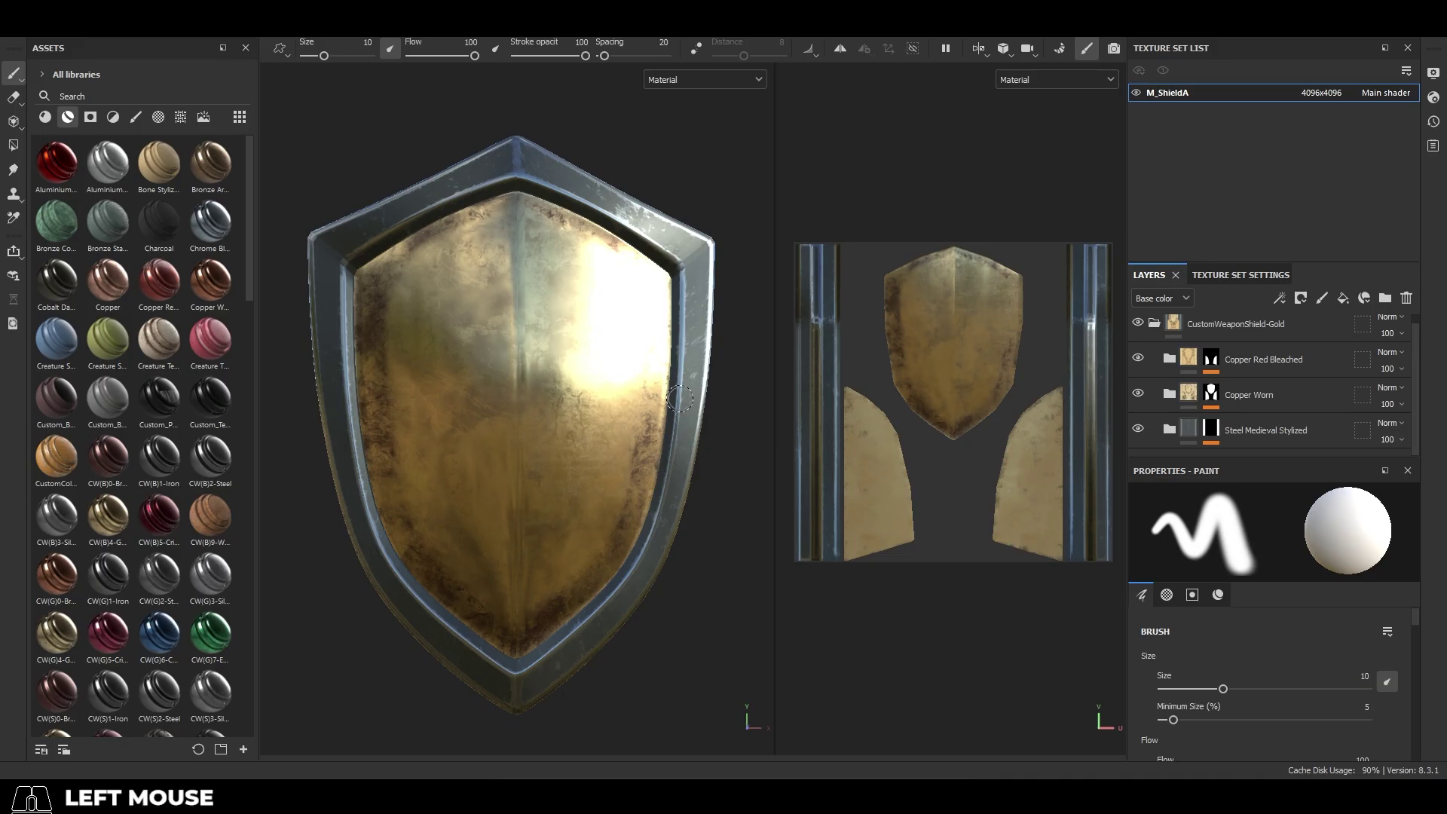
mouse_move(680, 398)
alt+mouse_down()
mouse_move(717, 527)
mouse_move(442, 591)
mouse_move(57, 528)
mouse_move(4, 489)
mouse_move(662, 591)
alt+mouse_up()
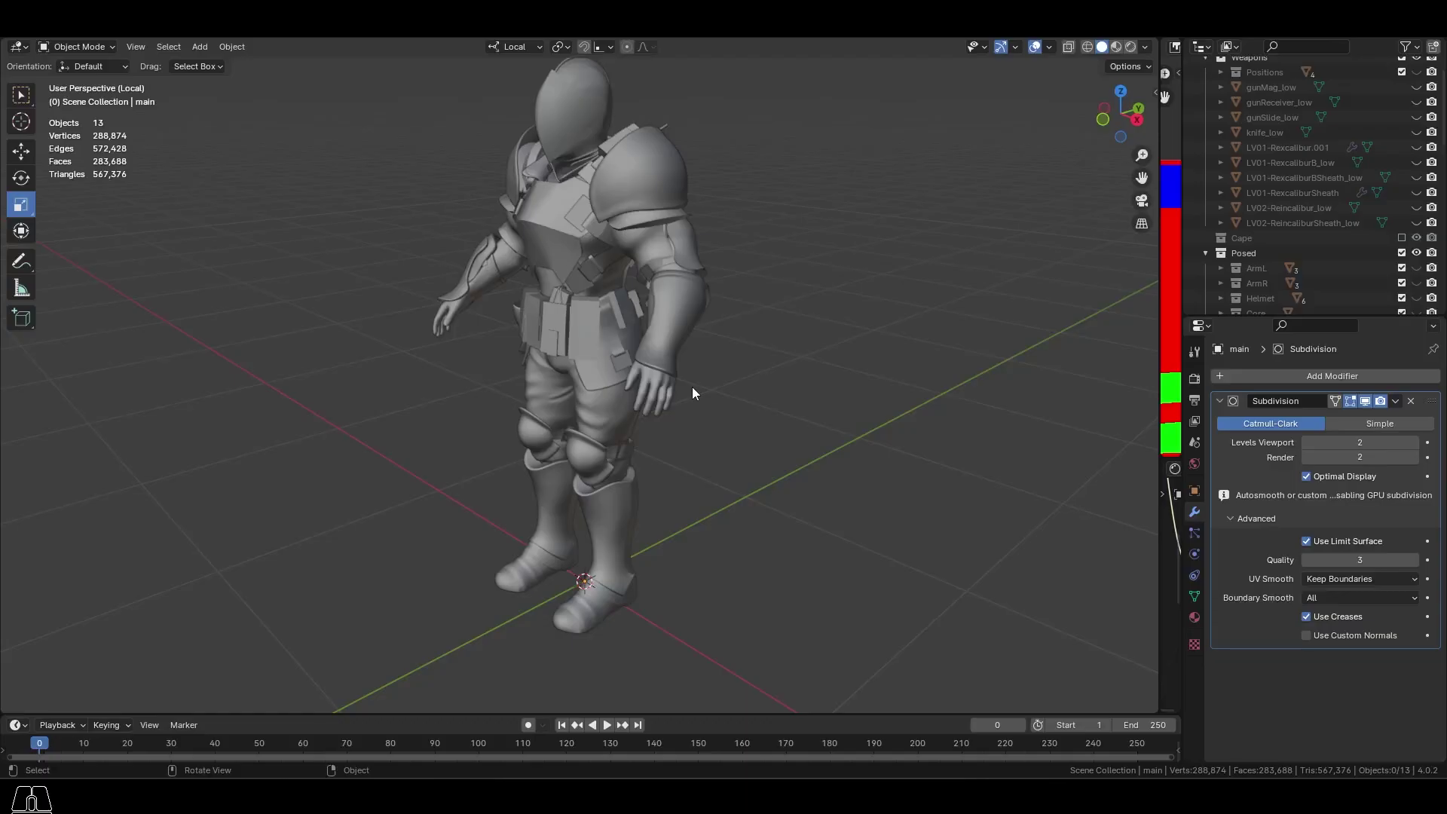
mouse_move(692, 387)
middle_down()
mouse_move(517, 406)
mouse_move(646, 351)
mouse_move(751, 346)
middle_up()
Step: Examine the wireframe topology of the collarGlovesLow gloves on the armored character
scroll(646, 352, up, 4)
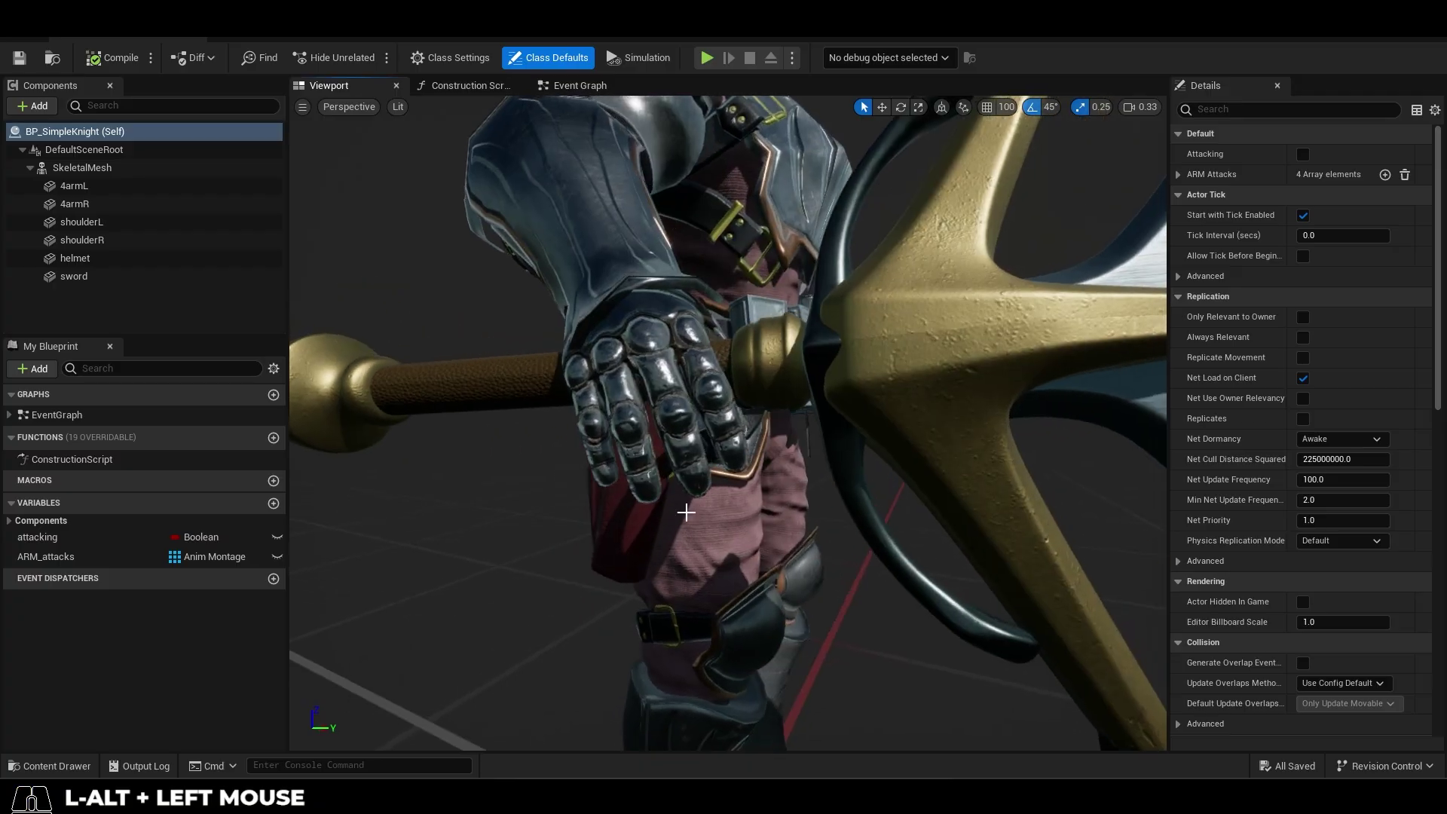
alt+drag(685, 507, 724, 482)
alt+right_drag(723, 483, 784, 452)
alt+middle_drag(565, 452, 791, 445)
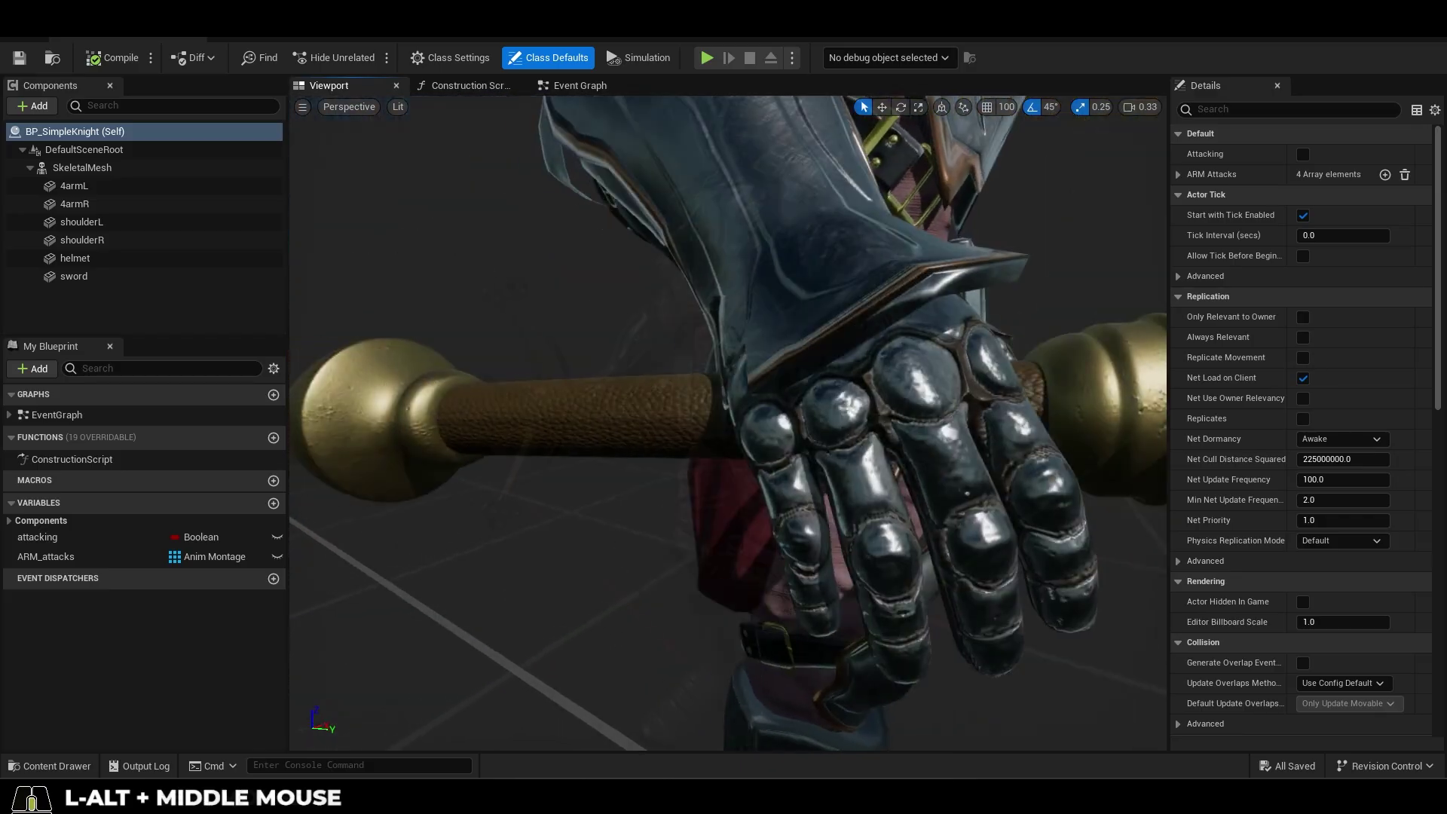
Step: Switch to Unreal Engine and examine the textured gauntlets and armor of BP_SimpleKnight from several angles
alt+right_drag(955, 522, 910, 522)
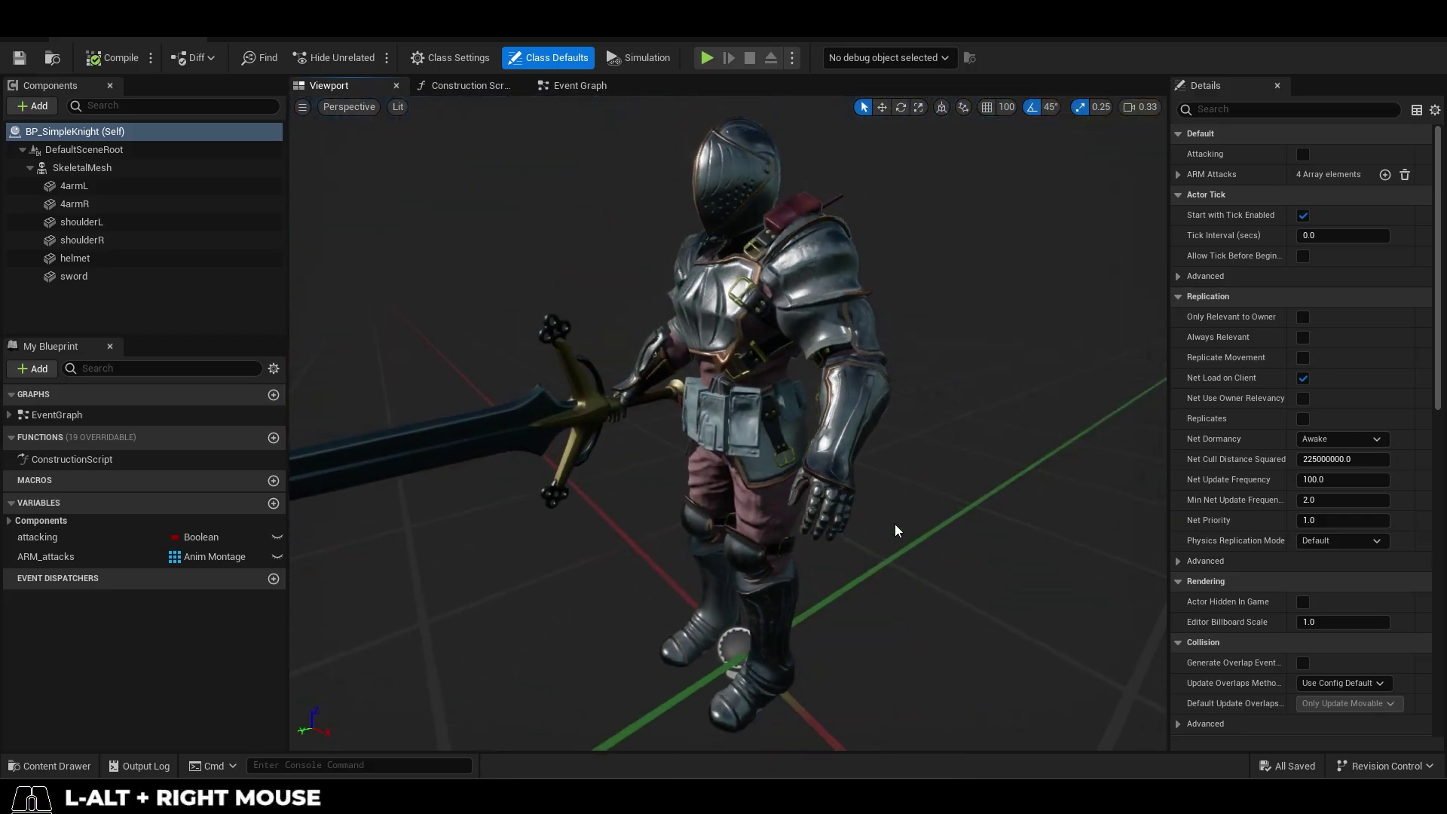
alt+drag(788, 520, 957, 520)
alt+drag(604, 550, 625, 663)
alt+right_drag(626, 663, 724, 701)
alt+drag(724, 701, 799, 689)
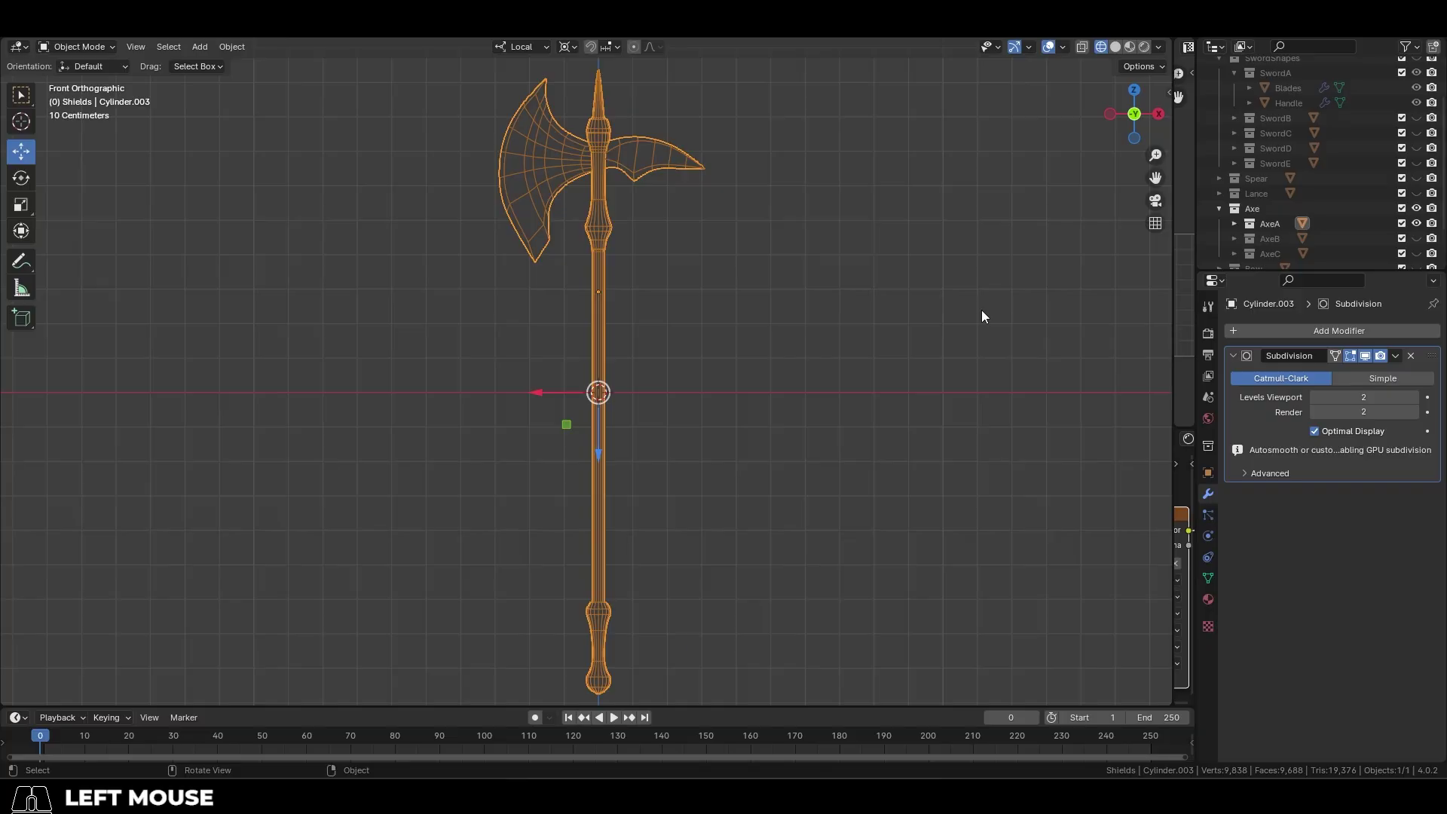
middle_drag(982, 316, 272, 406)
Step: Set the Blender viewport to solid shading, and inspect the textured M_AxeA axe in Substance 3D Painter
click(1116, 46)
mouse_move(935, 407)
middle_down()
mouse_move(880, 433)
mouse_move(685, 454)
mouse_move(330, 382)
middle_up()
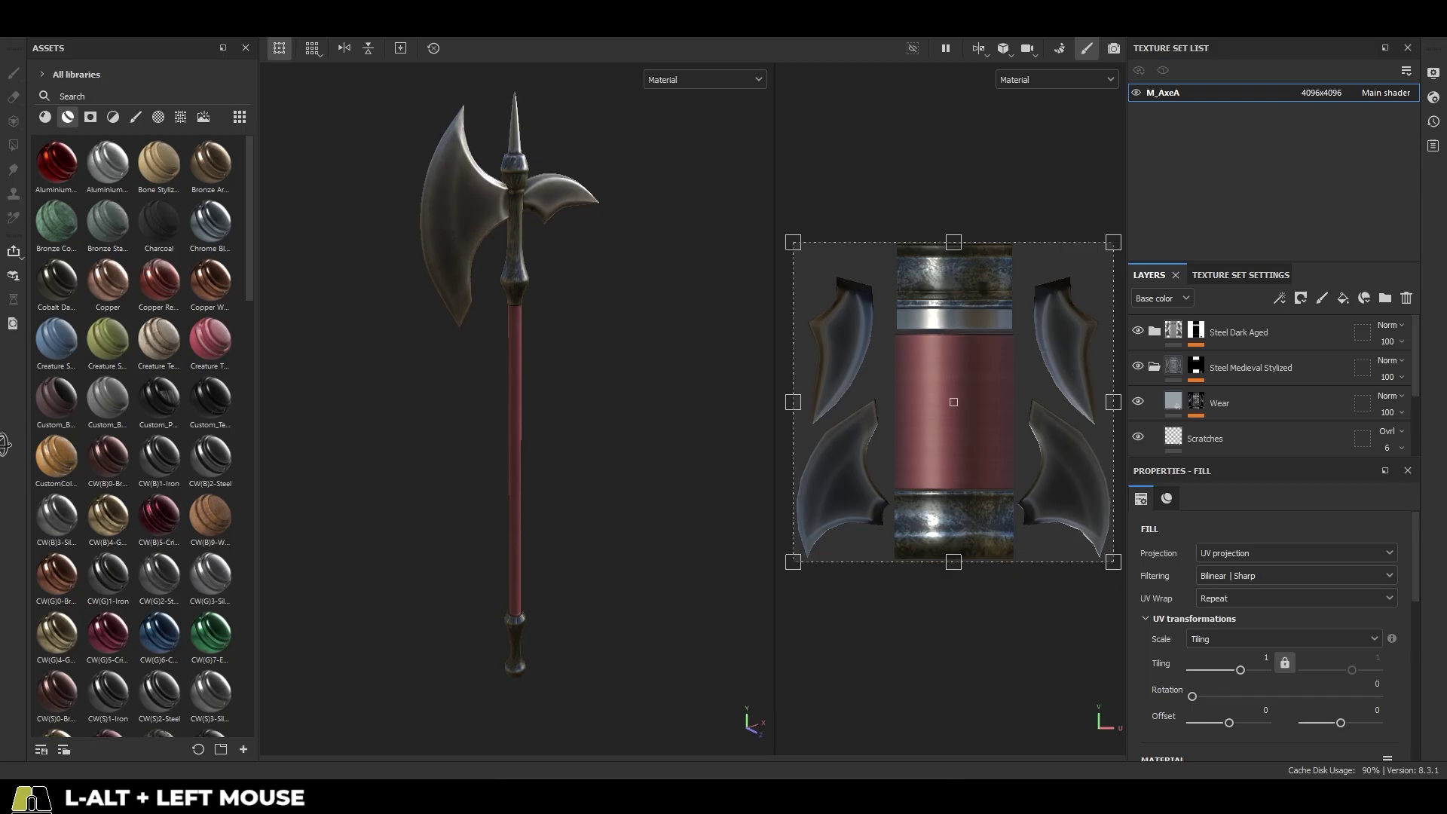
alt+drag(28, 356, 632, 371)
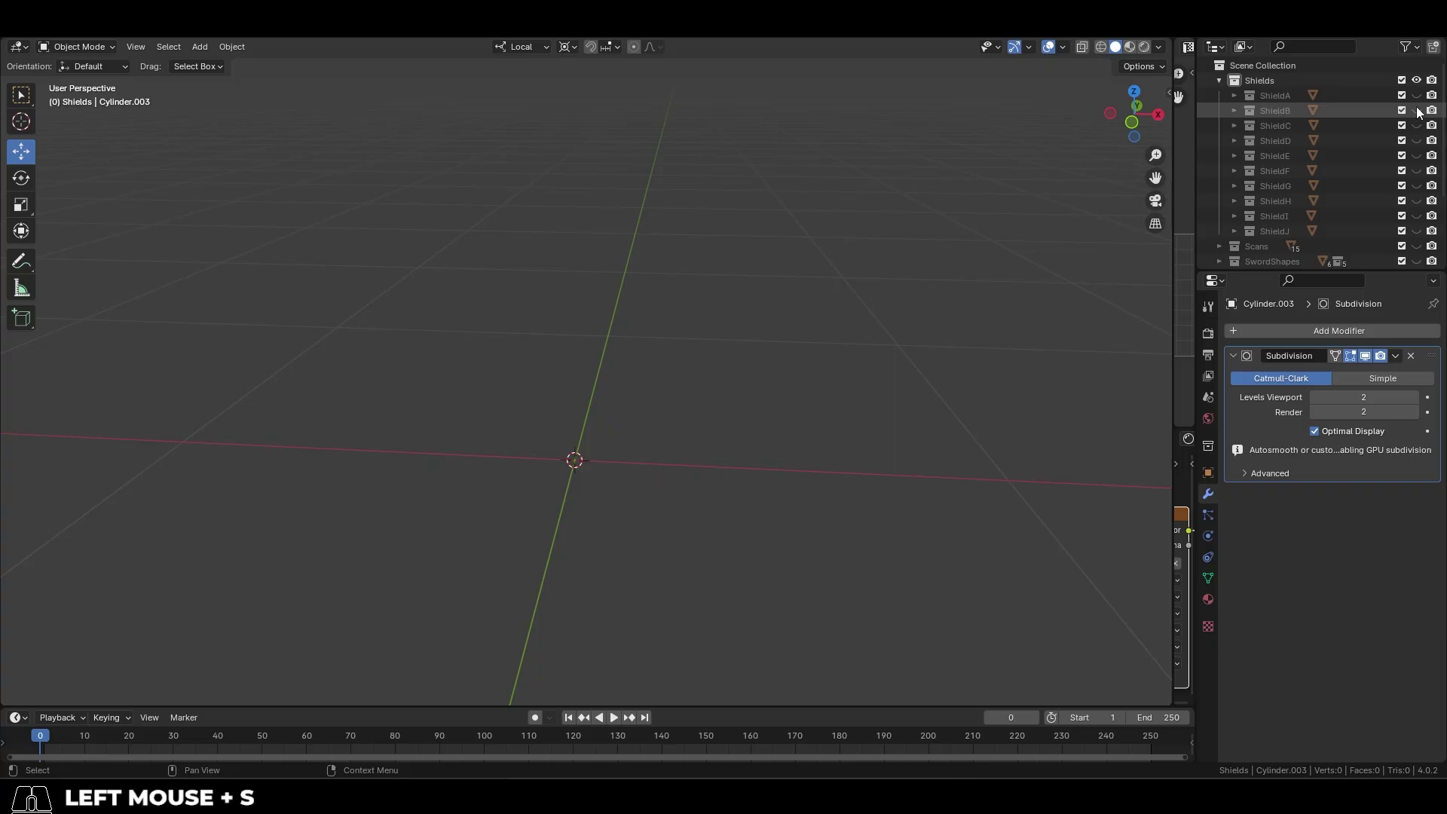
Step: Preview ShieldB and ShieldC in turn, and show ShieldD from the front with its Subdivision modifier hidden in the viewport
click(1417, 110)
click(1417, 110)
click(1417, 125)
click(1417, 125)
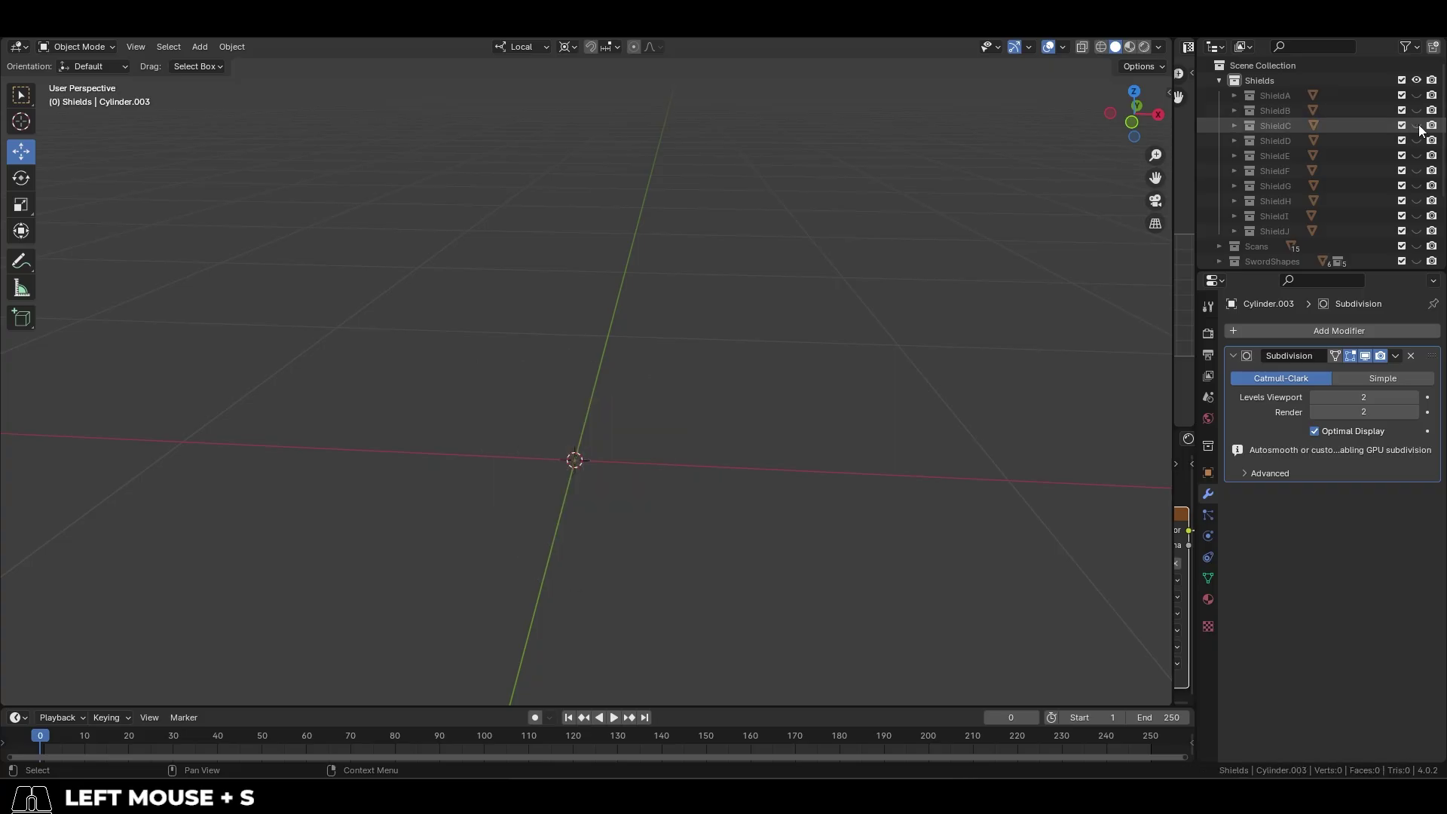
click(1417, 140)
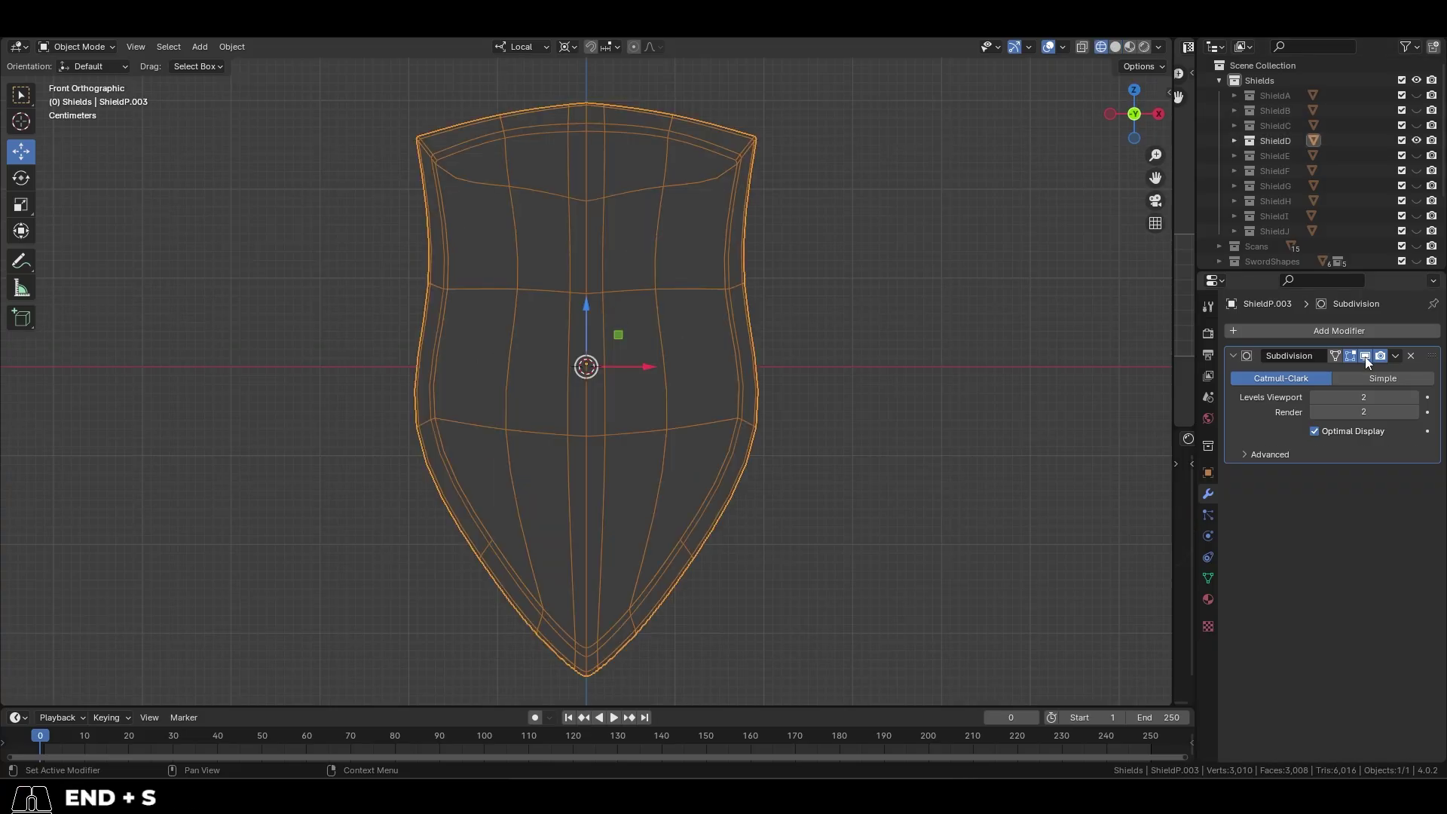
click(1365, 356)
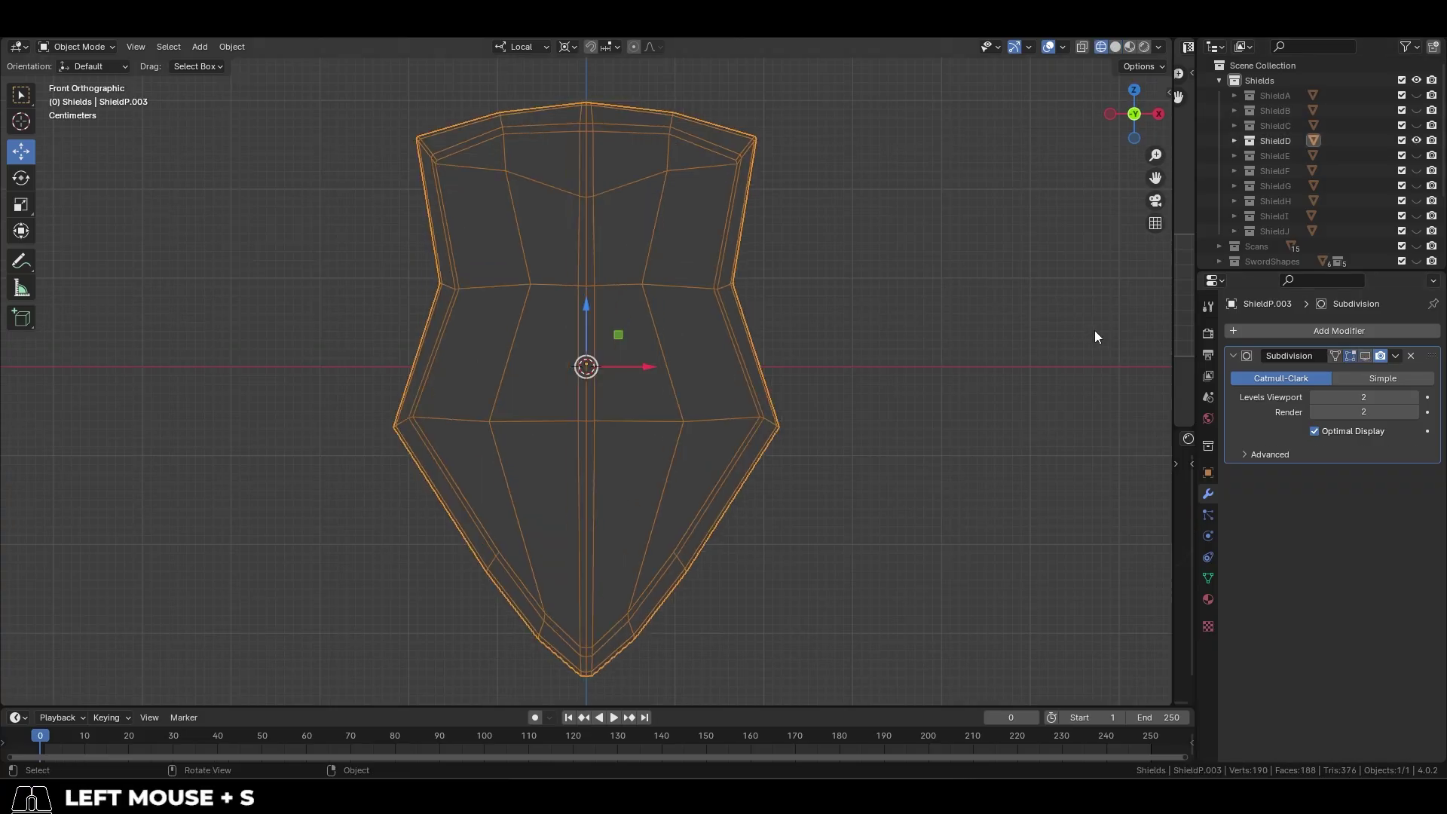
middle_drag(1093, 335, 416, 345)
key(KP_1)
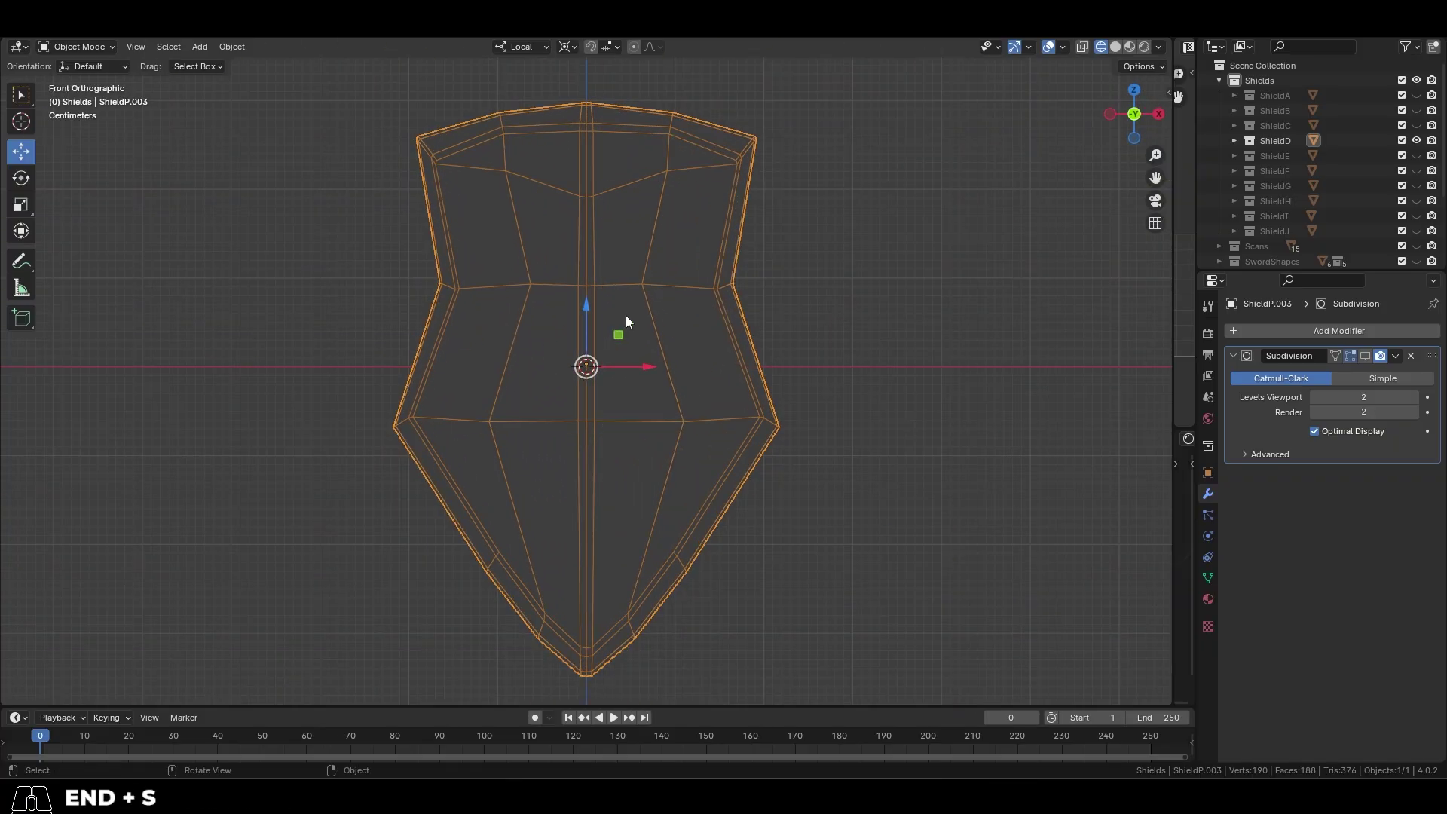
Step: Inspect ShieldD's base mesh and toggle its Subdivision modifier in the viewport to compare the low-poly and smoothed shapes
click(1117, 47)
key(Tab)
key(1)
mouse_move(1027, 313)
middle_down()
mouse_move(985, 349)
mouse_move(904, 374)
mouse_move(792, 381)
mouse_move(693, 354)
mouse_move(569, 284)
mouse_move(404, 294)
mouse_move(347, 314)
middle_up()
key(Tab)
click(1365, 357)
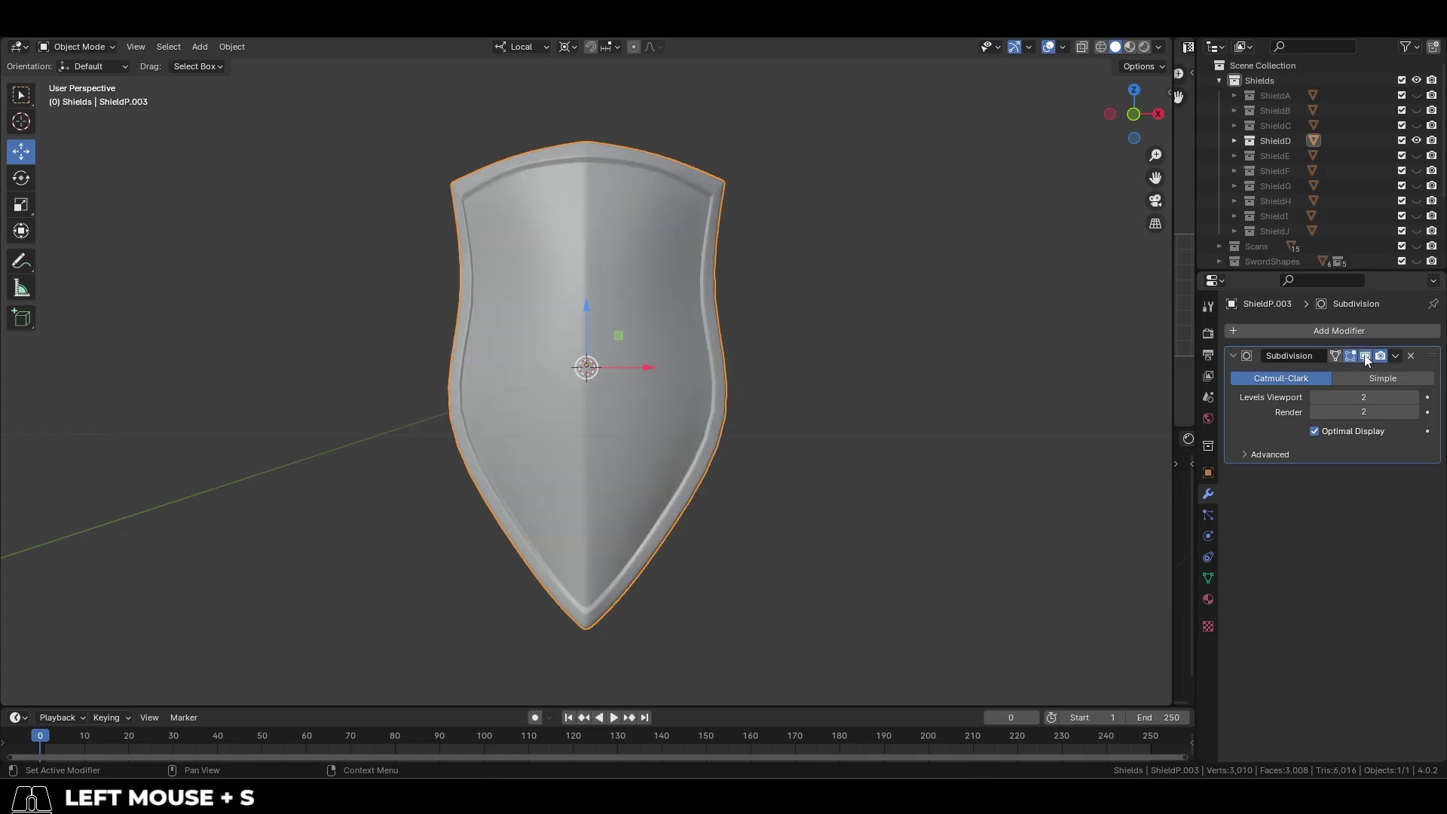
click(1365, 357)
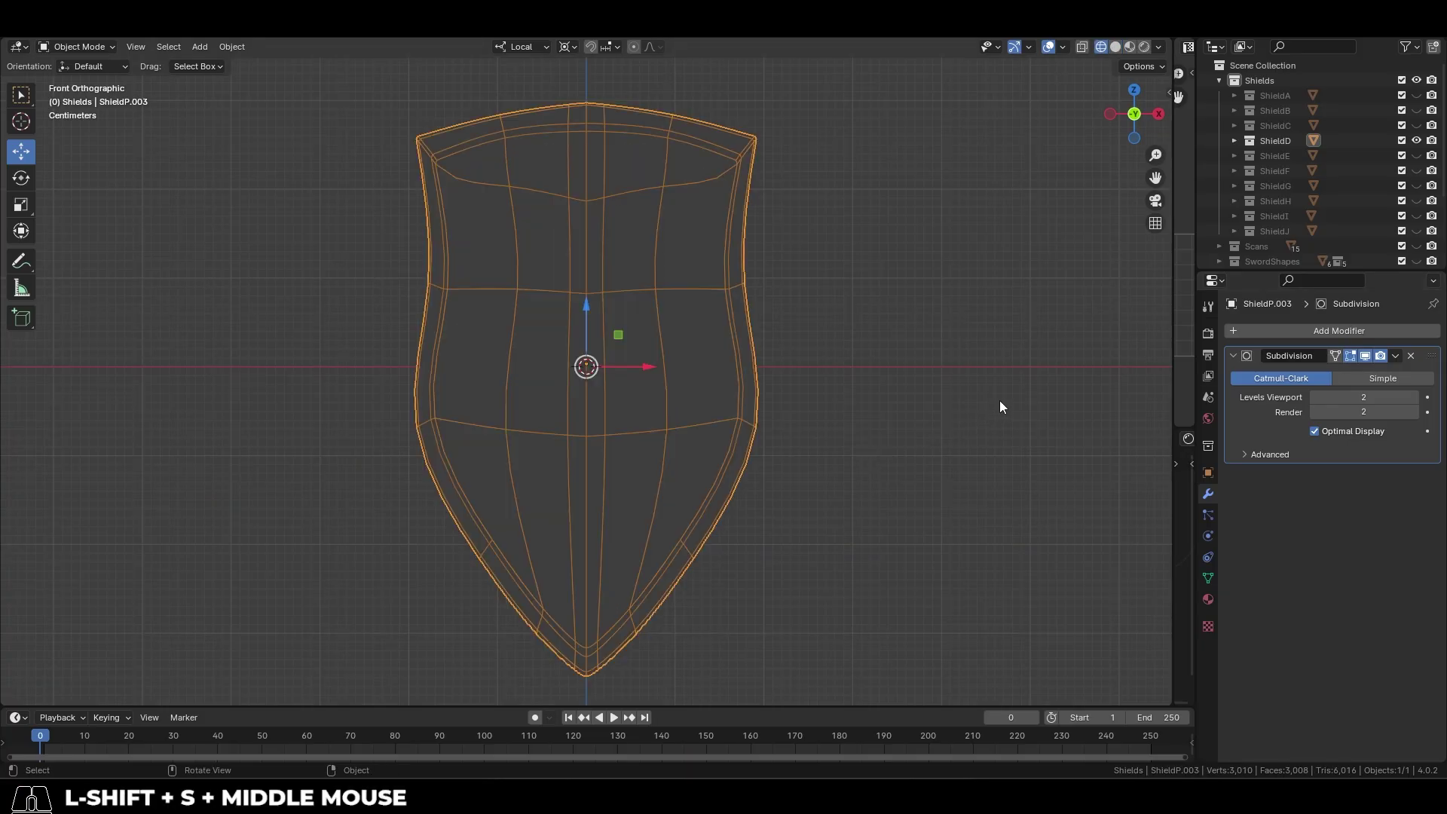
middle_drag(1028, 374, 444, 403)
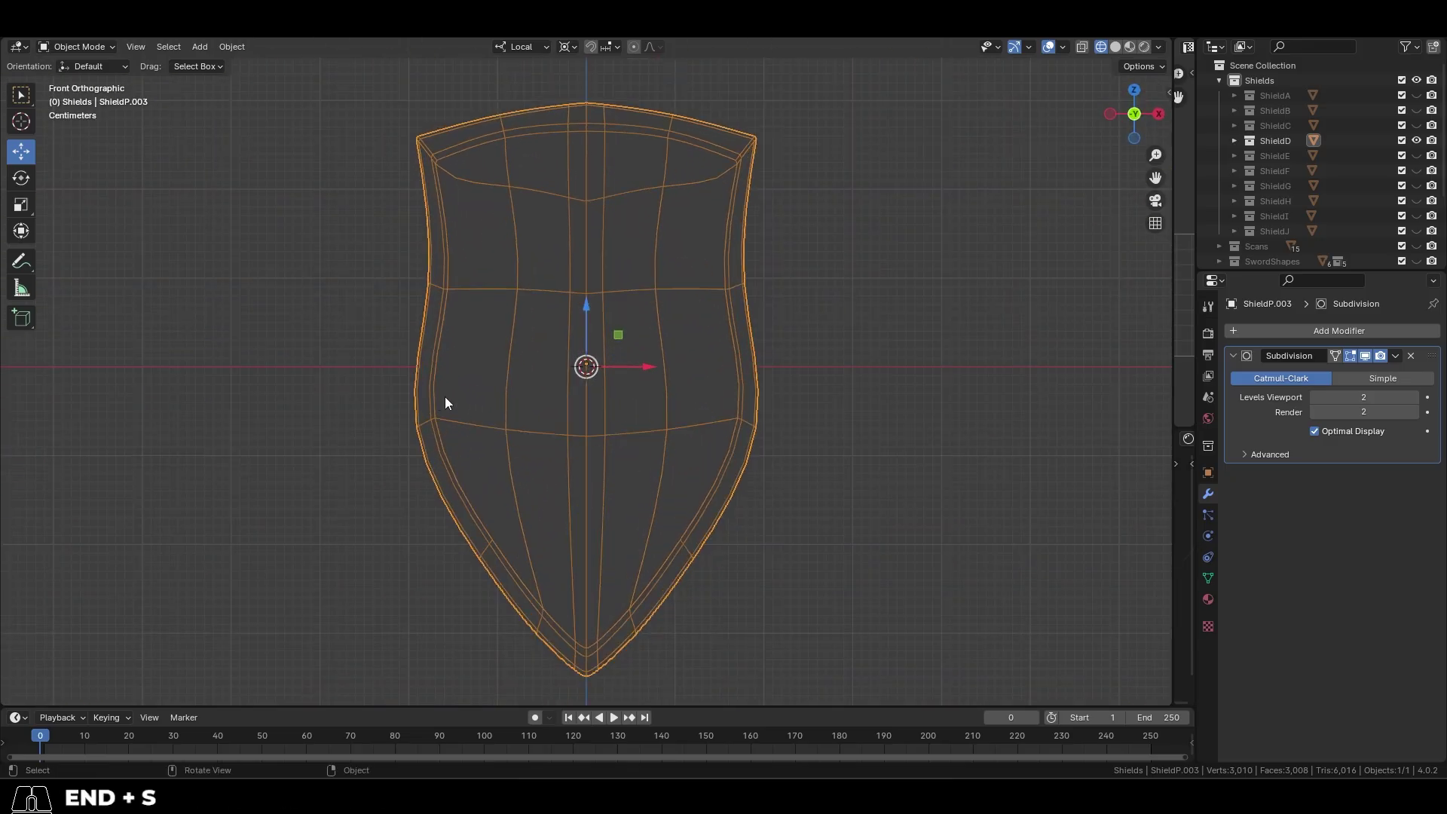
click(1364, 356)
Step: Move ShieldD's side-edge vertices at the narrow waist up by about 0.06 m
drag(664, 362, 841, 482)
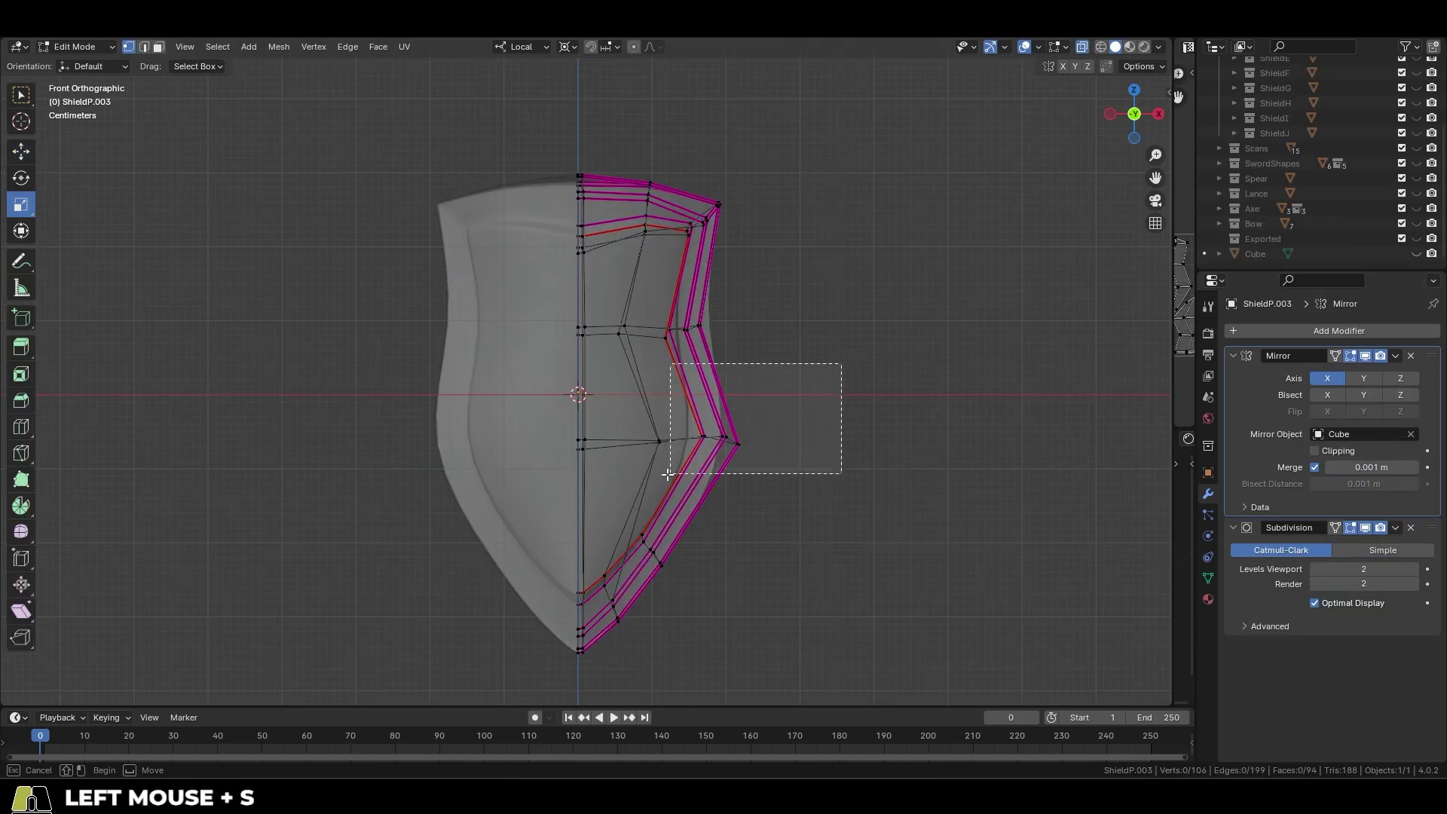
key(g)
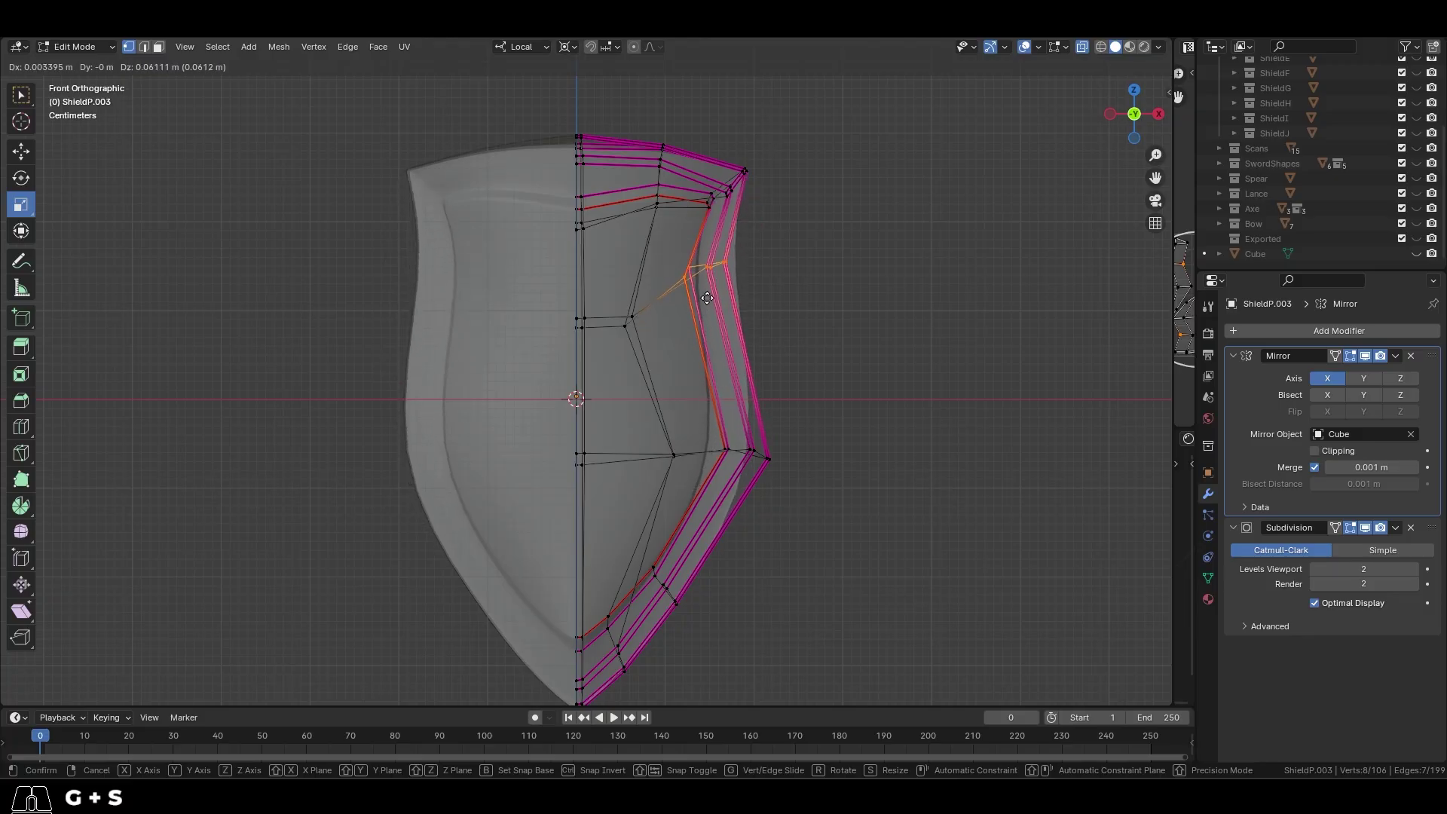
click(711, 295)
Step: Lower the shield's upper corner vertices by about 0.03 m, turn off X-ray, and review the reshaped shield in Object Mode
click(759, 226)
drag(838, 134, 686, 232)
key(g)
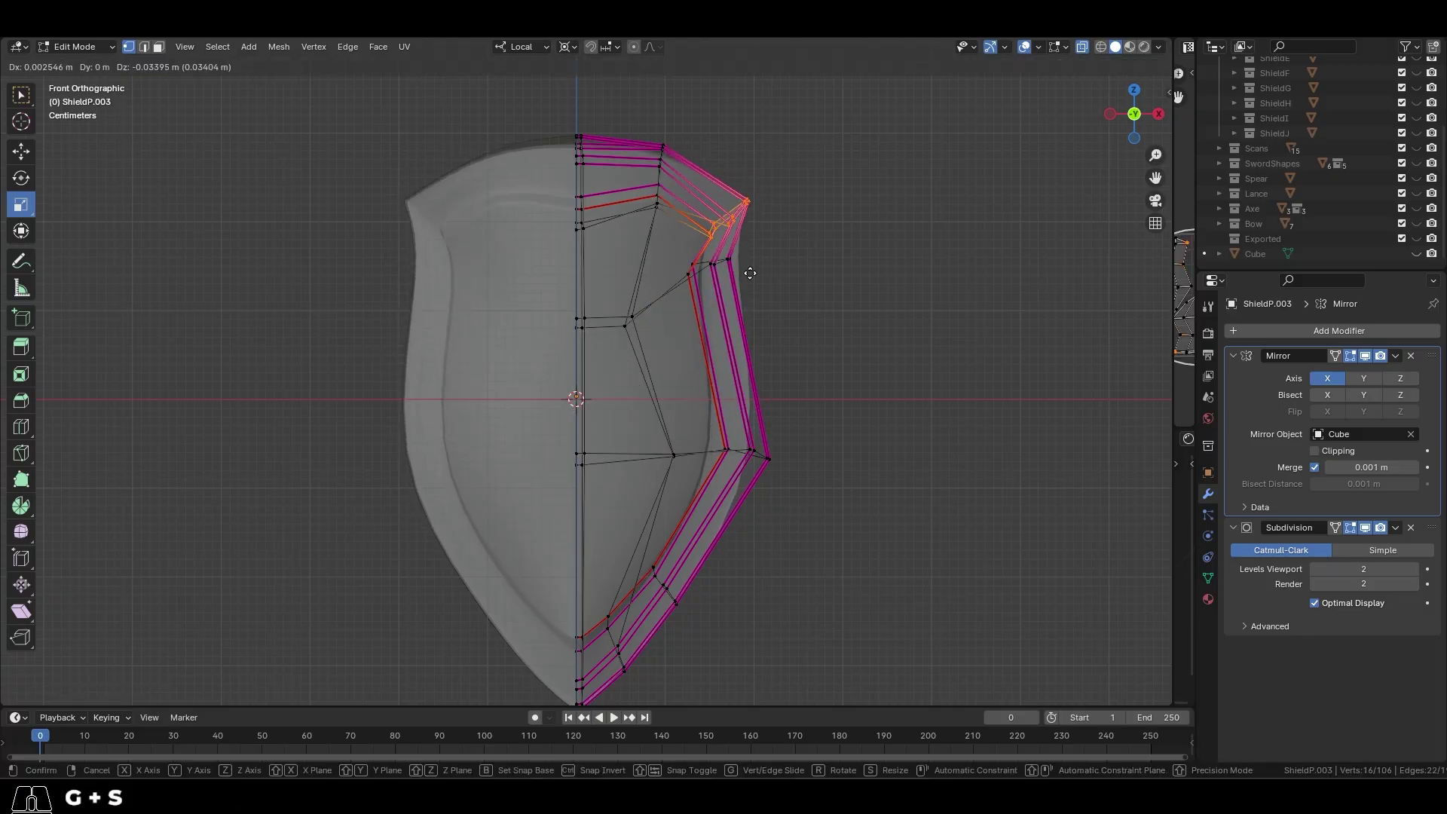
click(748, 273)
click(1083, 48)
key(Tab)
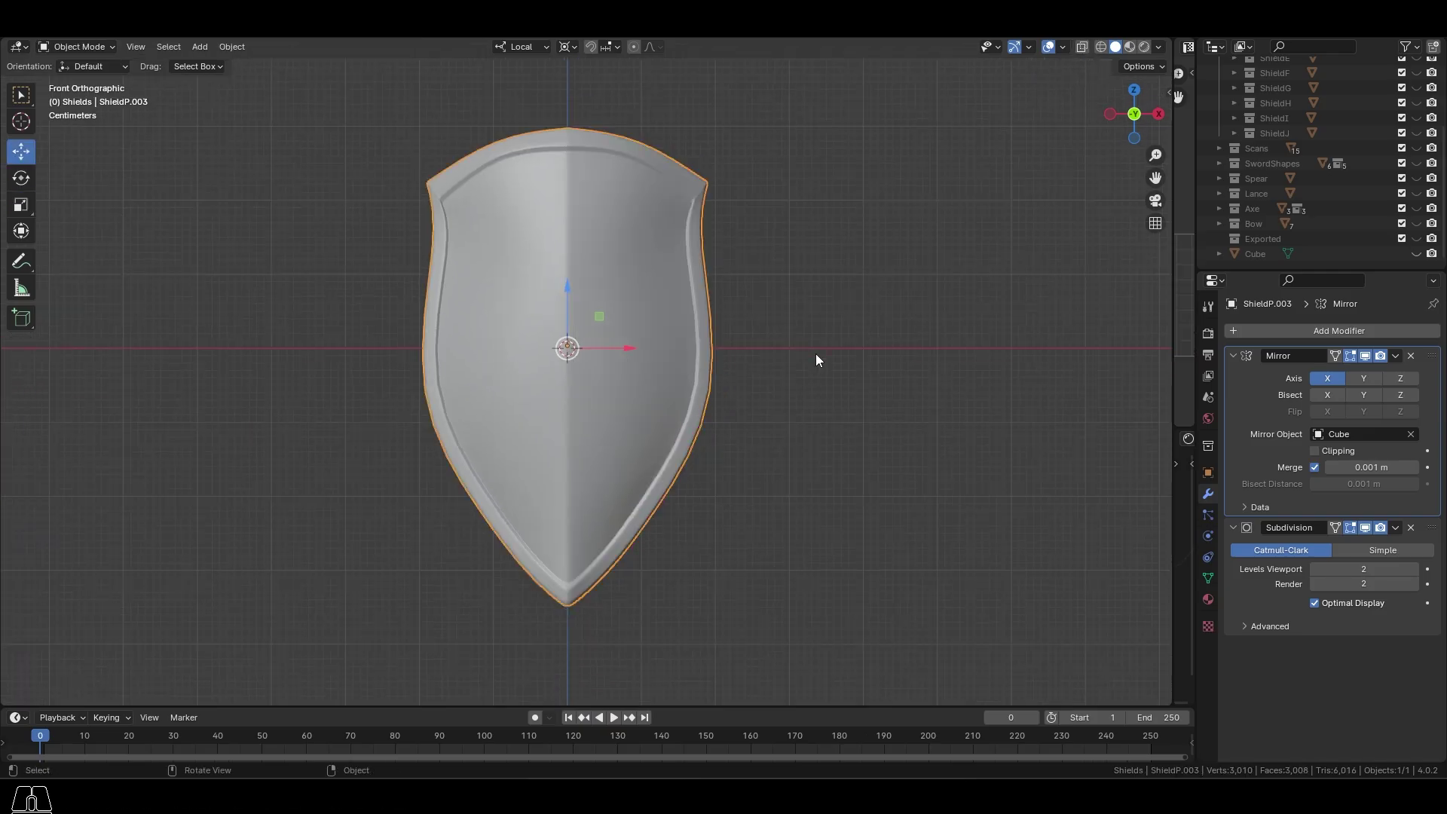
middle_drag(816, 354, 313, 387)
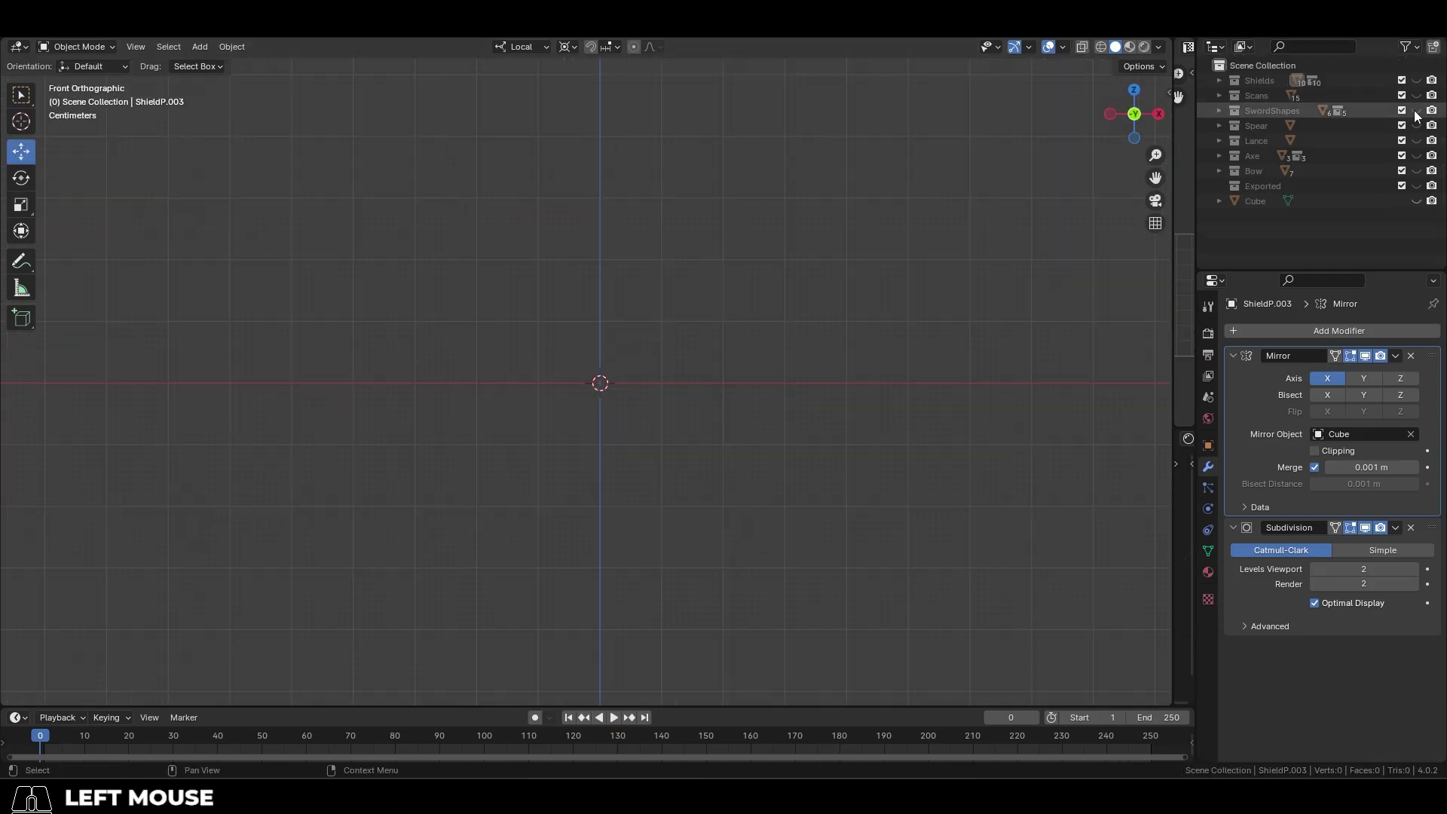
Step: Show the SwordShapes collection and hide the sword's handle so the blade can be edited alone
click(1417, 113)
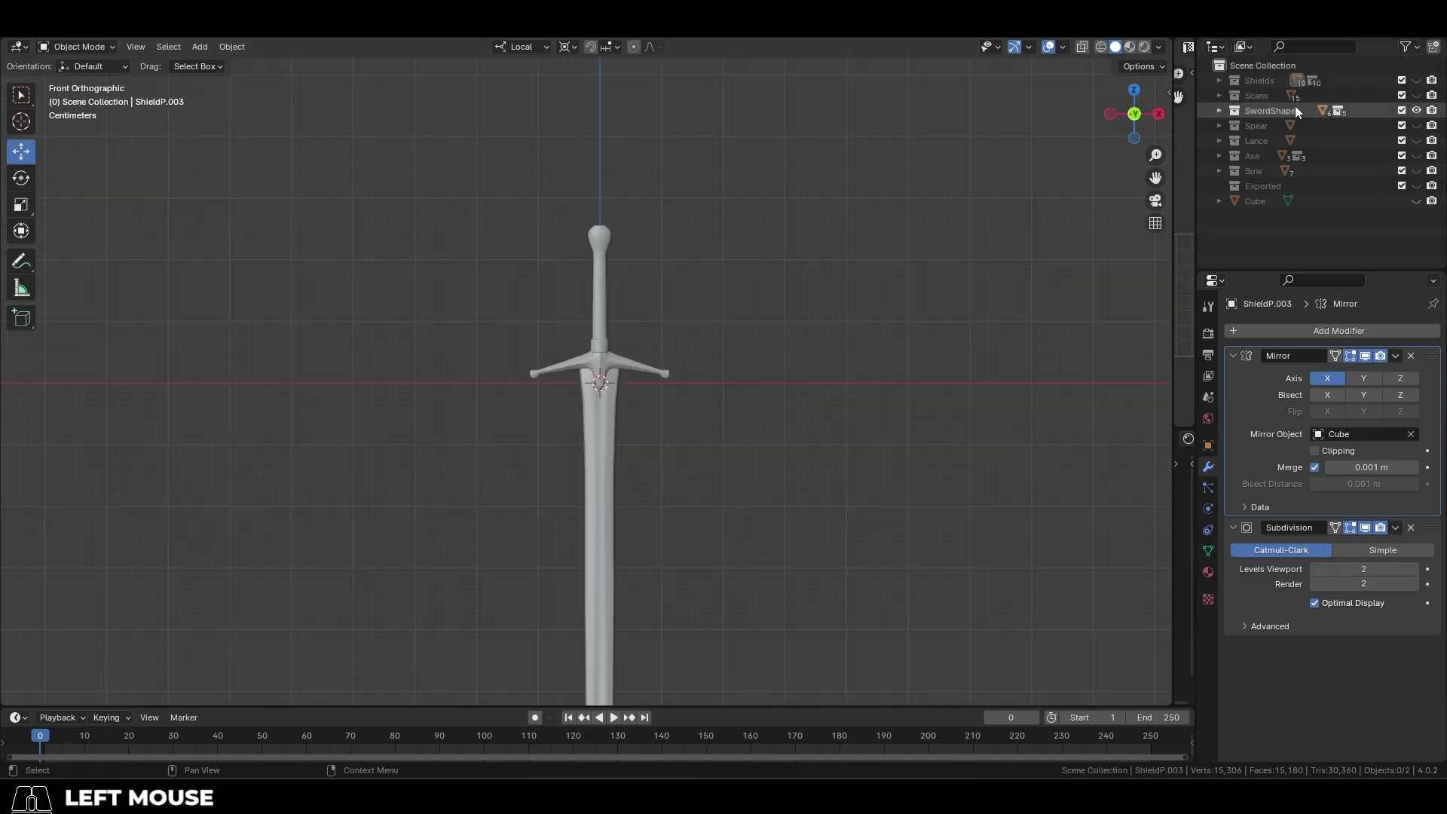
shift+middle_drag(848, 381, 756, 364)
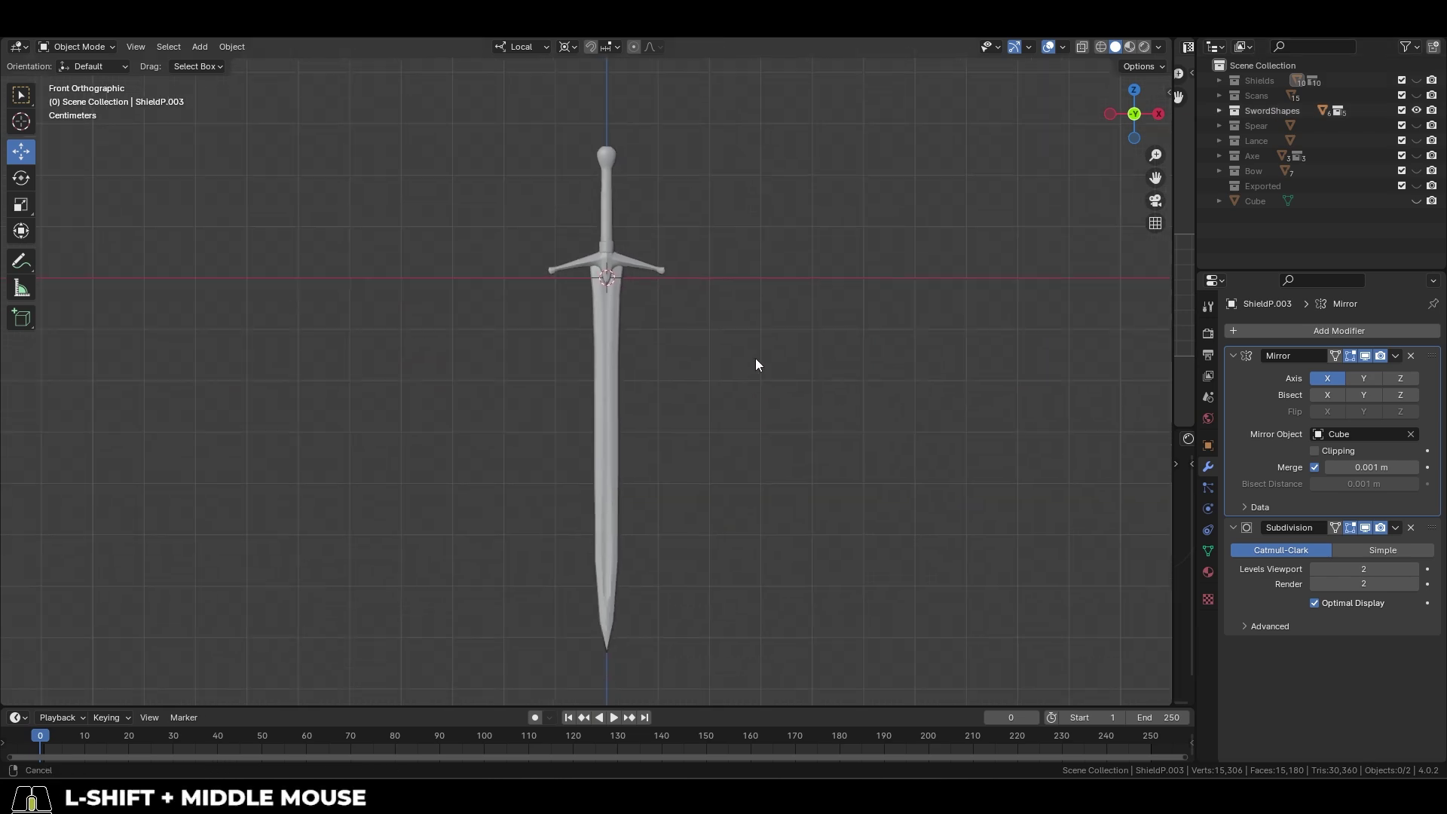
click(608, 197)
key(h)
Step: Open the sword's Blades mesh in Edit Mode with the whole blade in view
click(617, 309)
key(Tab)
click(615, 299)
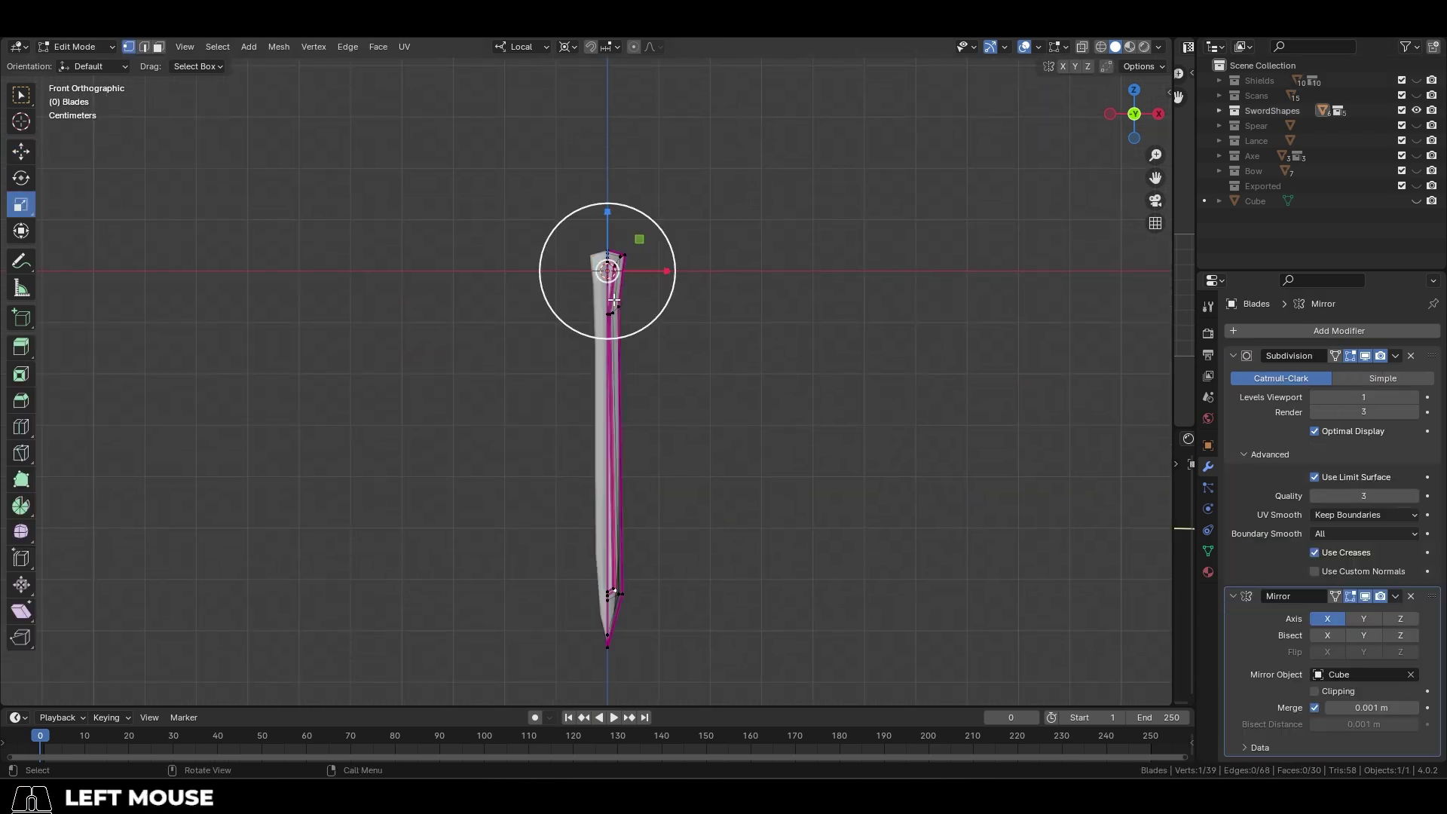
key(Tab)
key(Tab)
scroll(663, 326, up, 3)
shift+middle_drag(686, 398, 681, 297)
scroll(685, 318, down, 2)
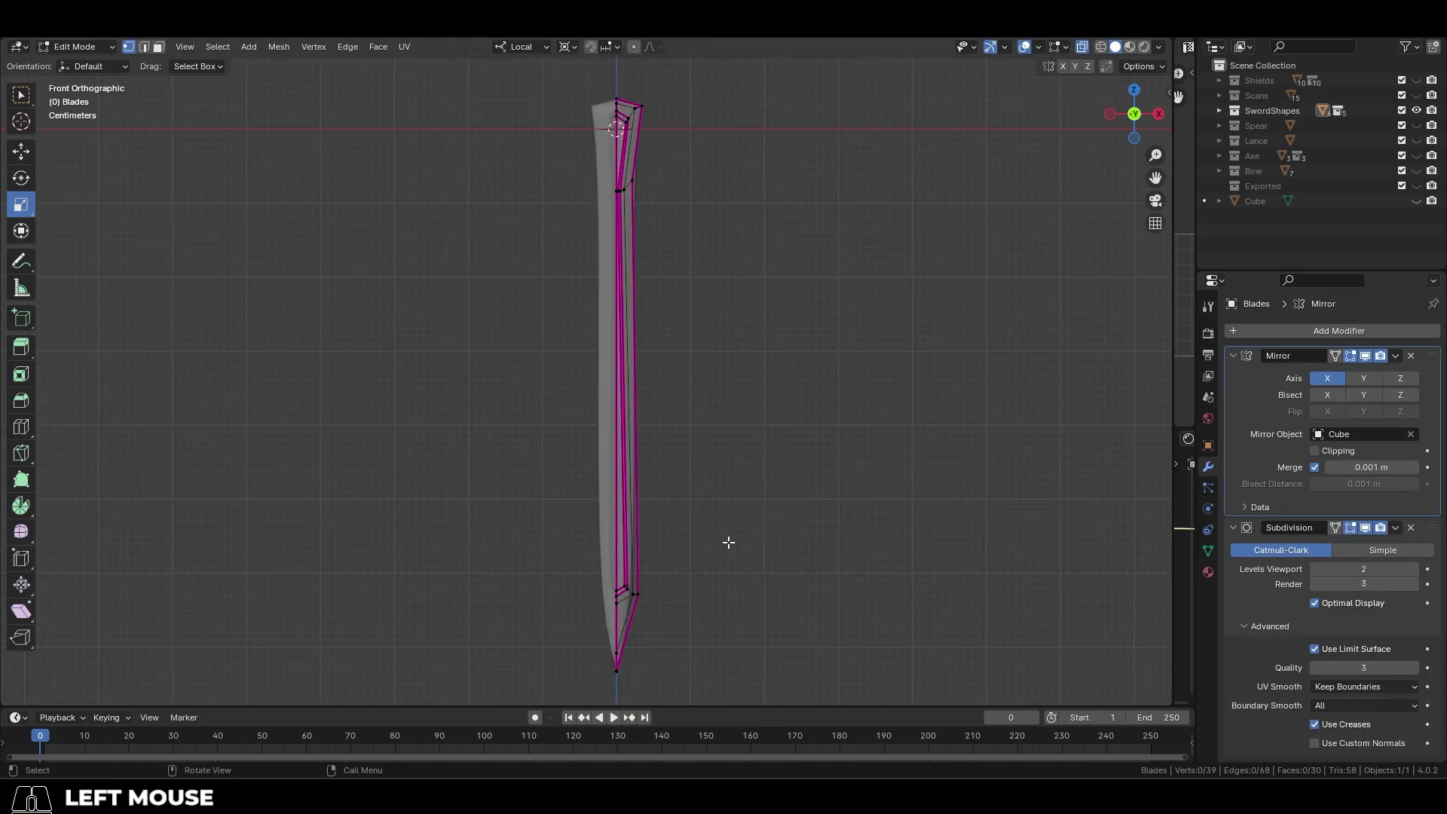
Step: Try shortening the blade by moving its tip vertices up along the local Z axis
drag(733, 536, 591, 672)
key(g)
middle_drag(694, 655, 695, 544)
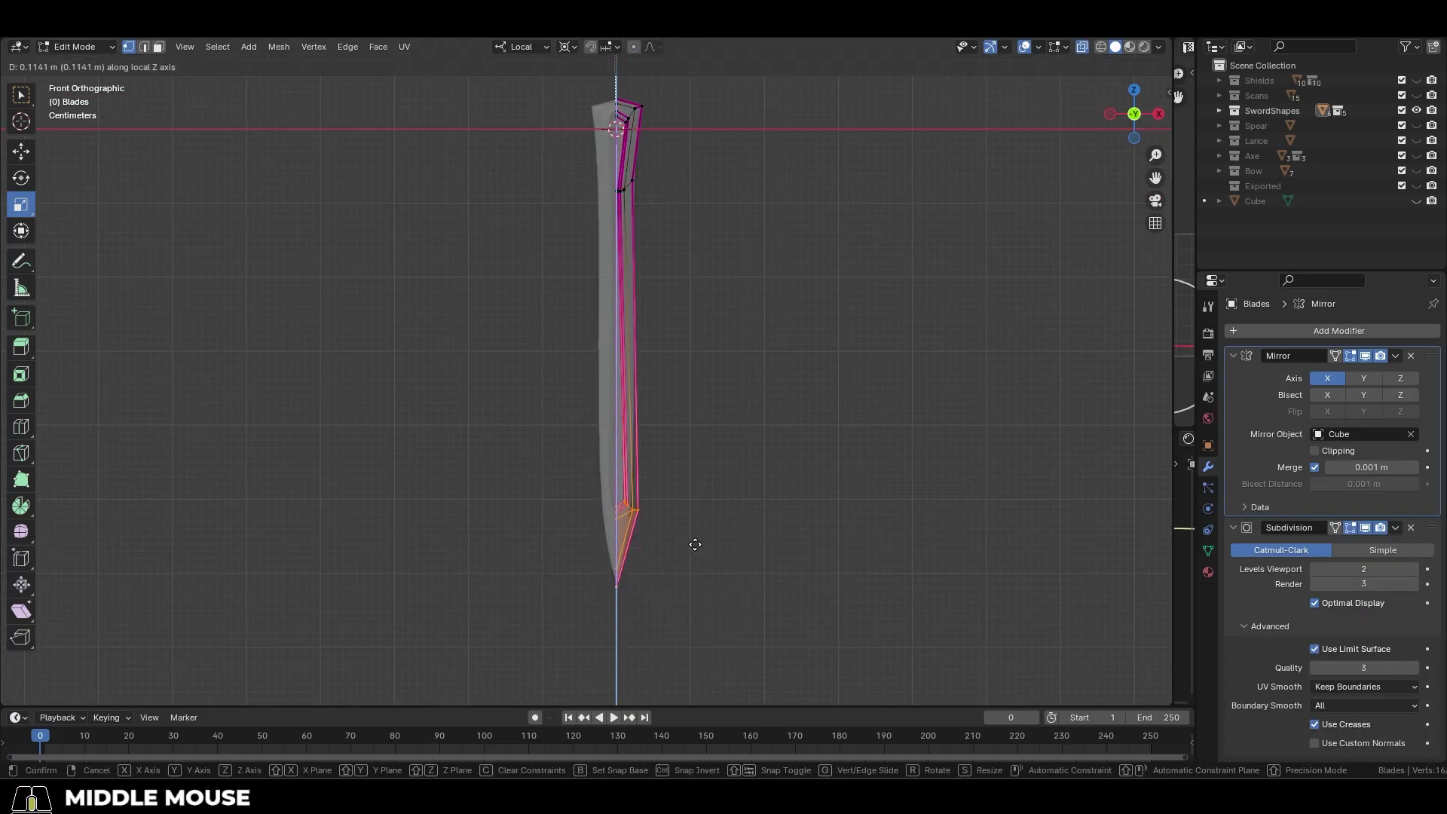
click(698, 484)
Step: Try a leaf-shaped blade by moving the edge vertices above the tip outward and up, and undo the blade edits
scroll(817, 462, up, 3)
key(g)
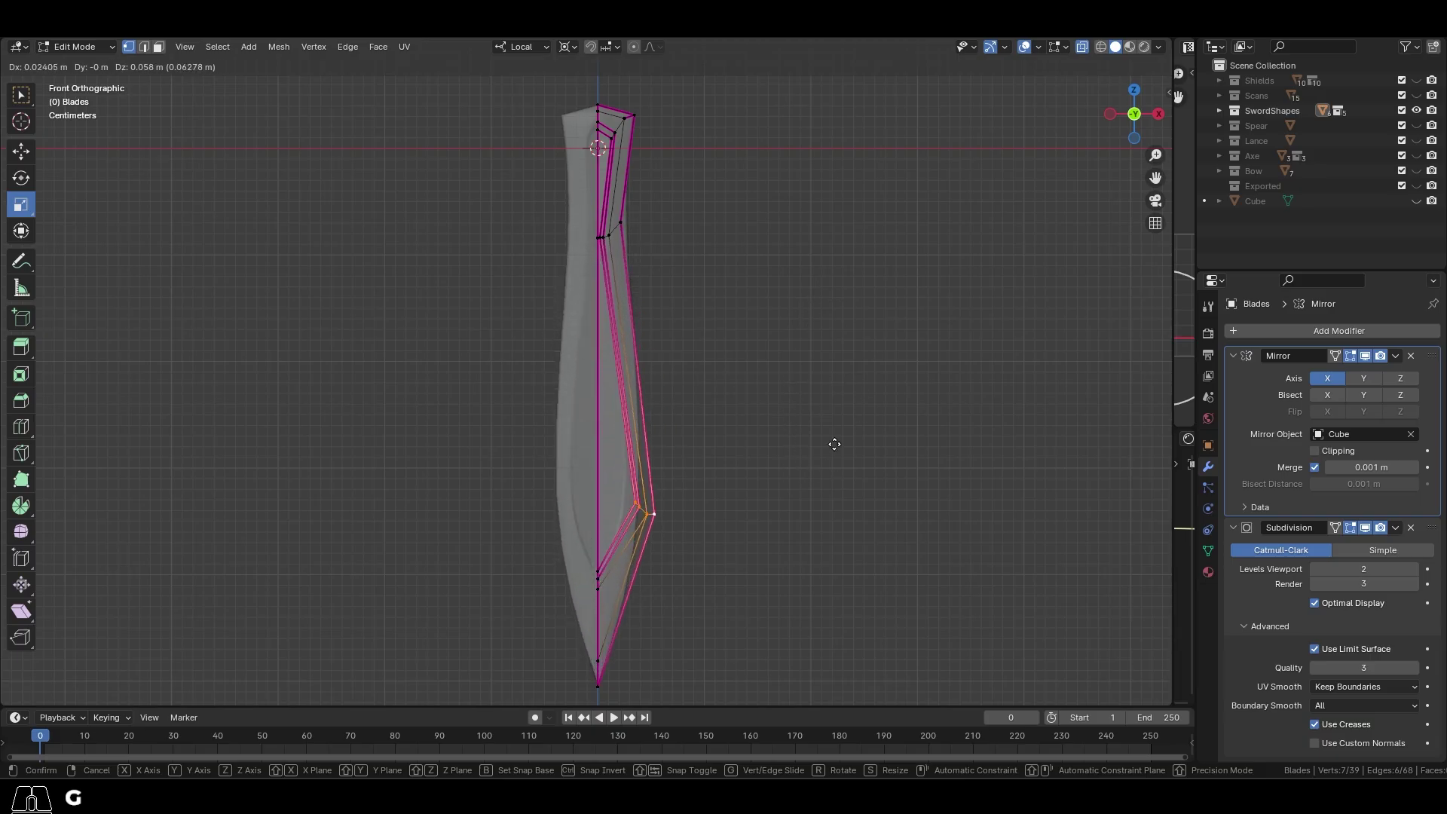
key(Escape)
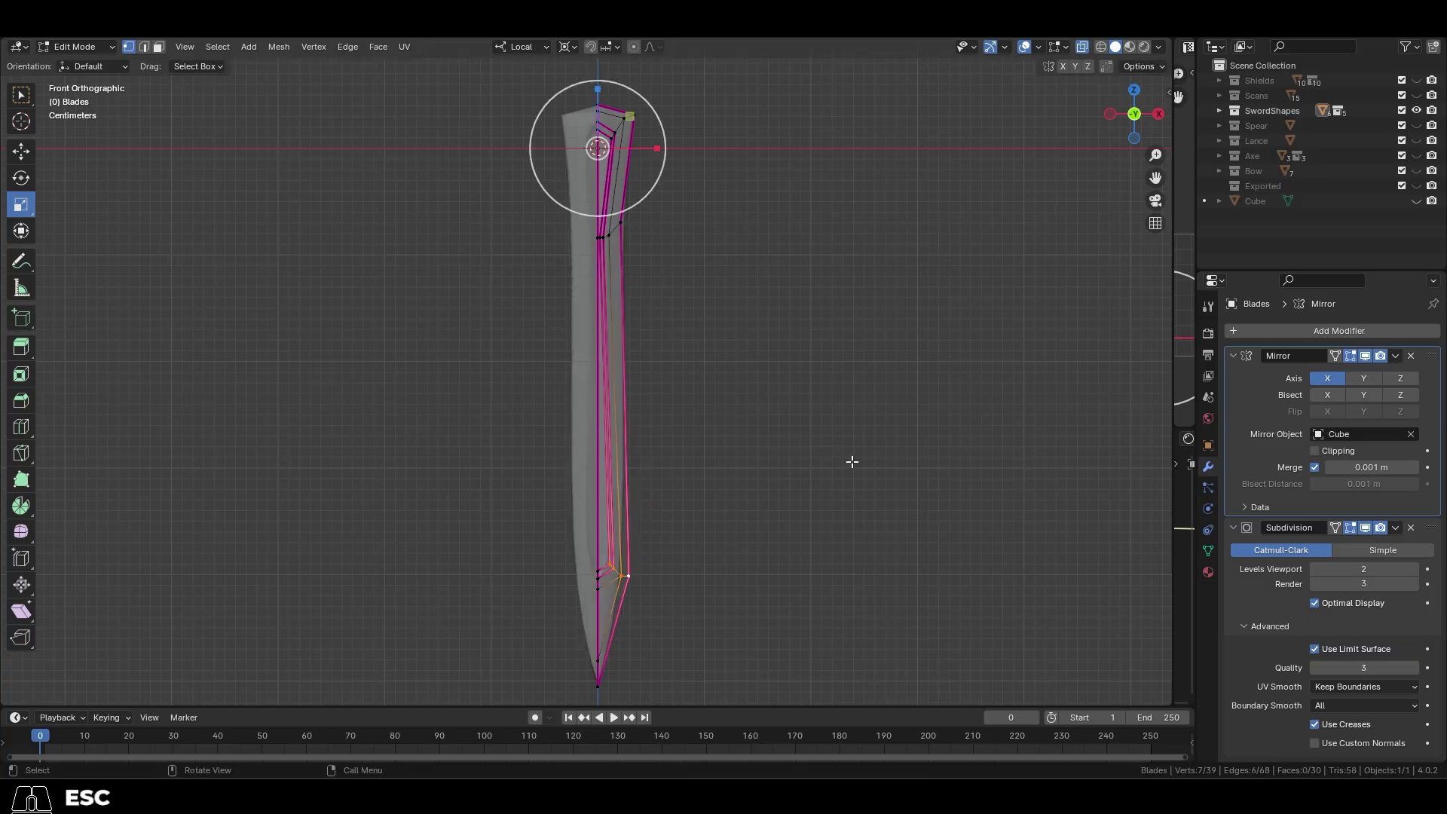
scroll(852, 461, down, 2)
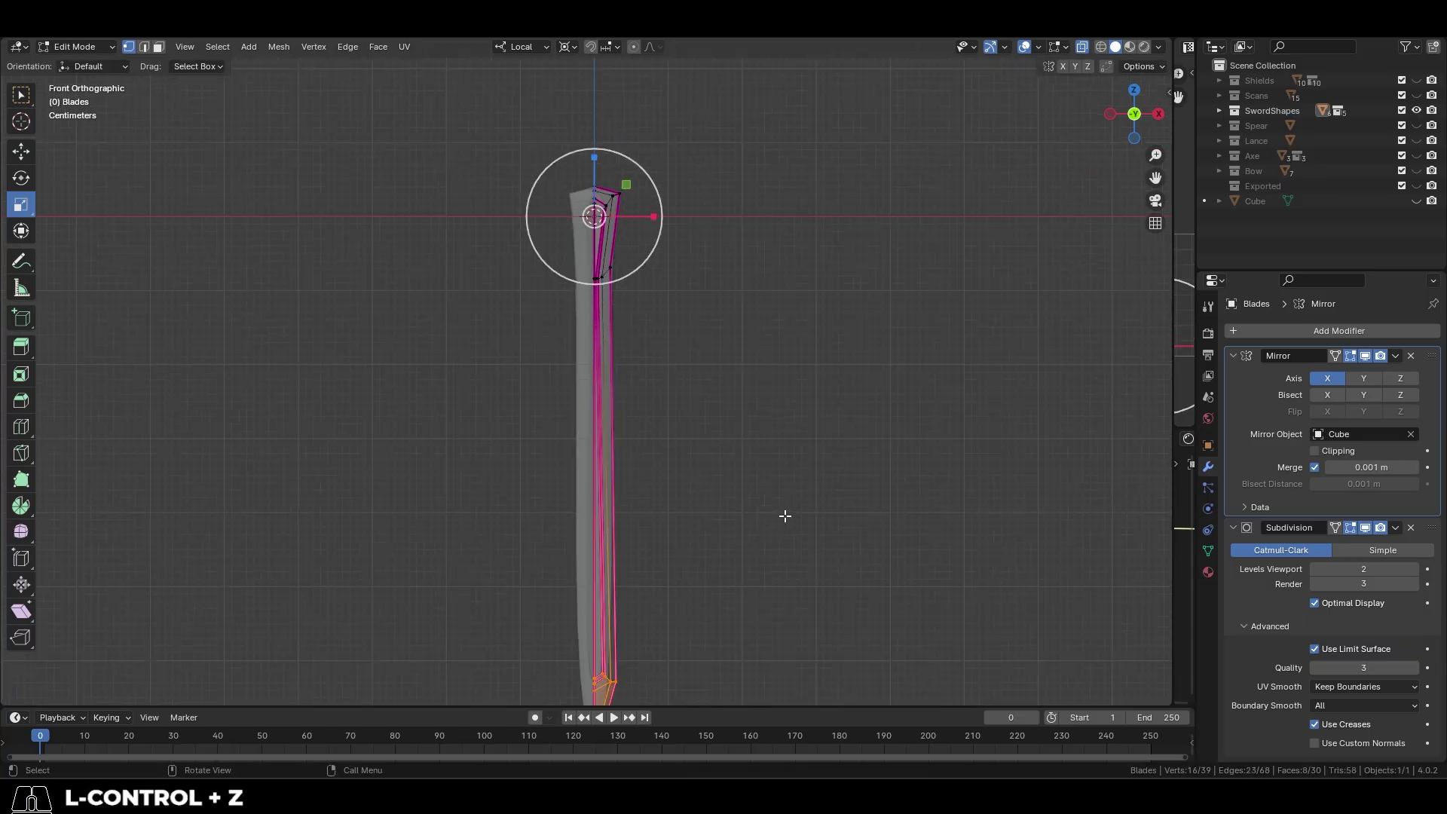
shift+middle_drag(787, 537, 788, 473)
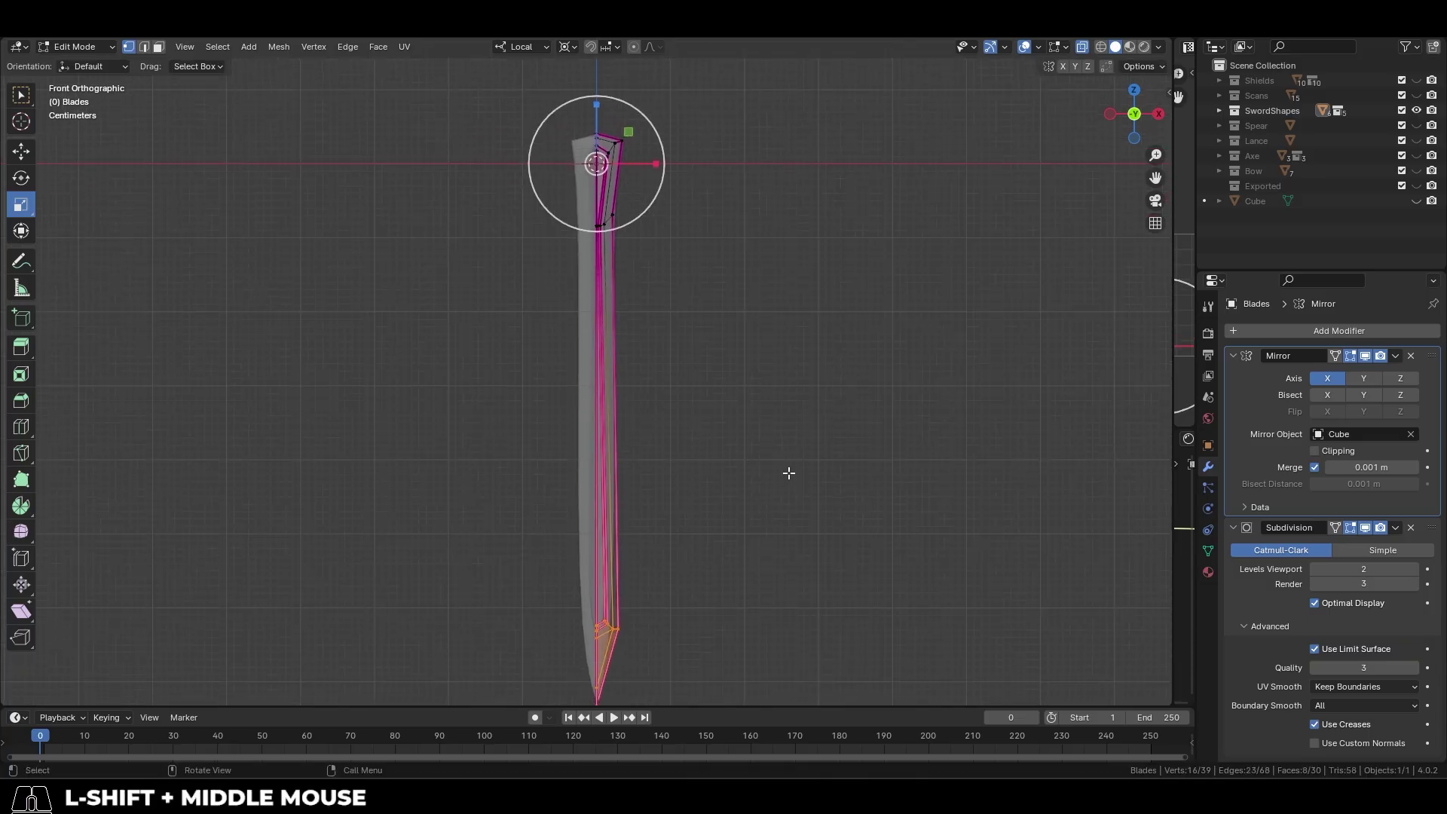
Step: Collapse the Subdivision modifier's settings and delete the blade vertices on the positive Y side of the center line
click(1232, 532)
key(Tab)
middle_drag(497, 324, 435, 415)
click(605, 373)
key(Tab)
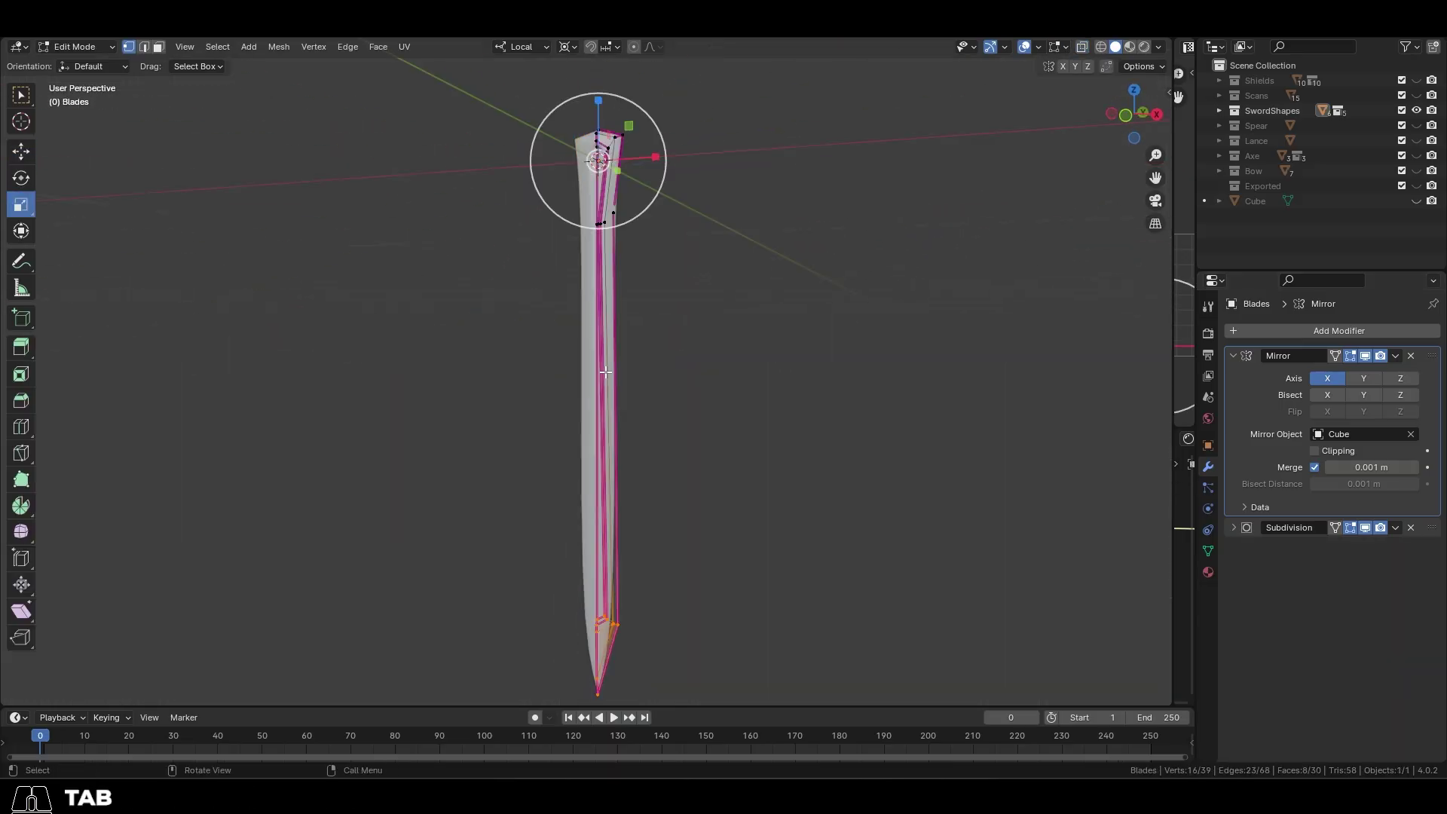
key(KP_3)
key(KP_7)
scroll(678, 317, up, 5)
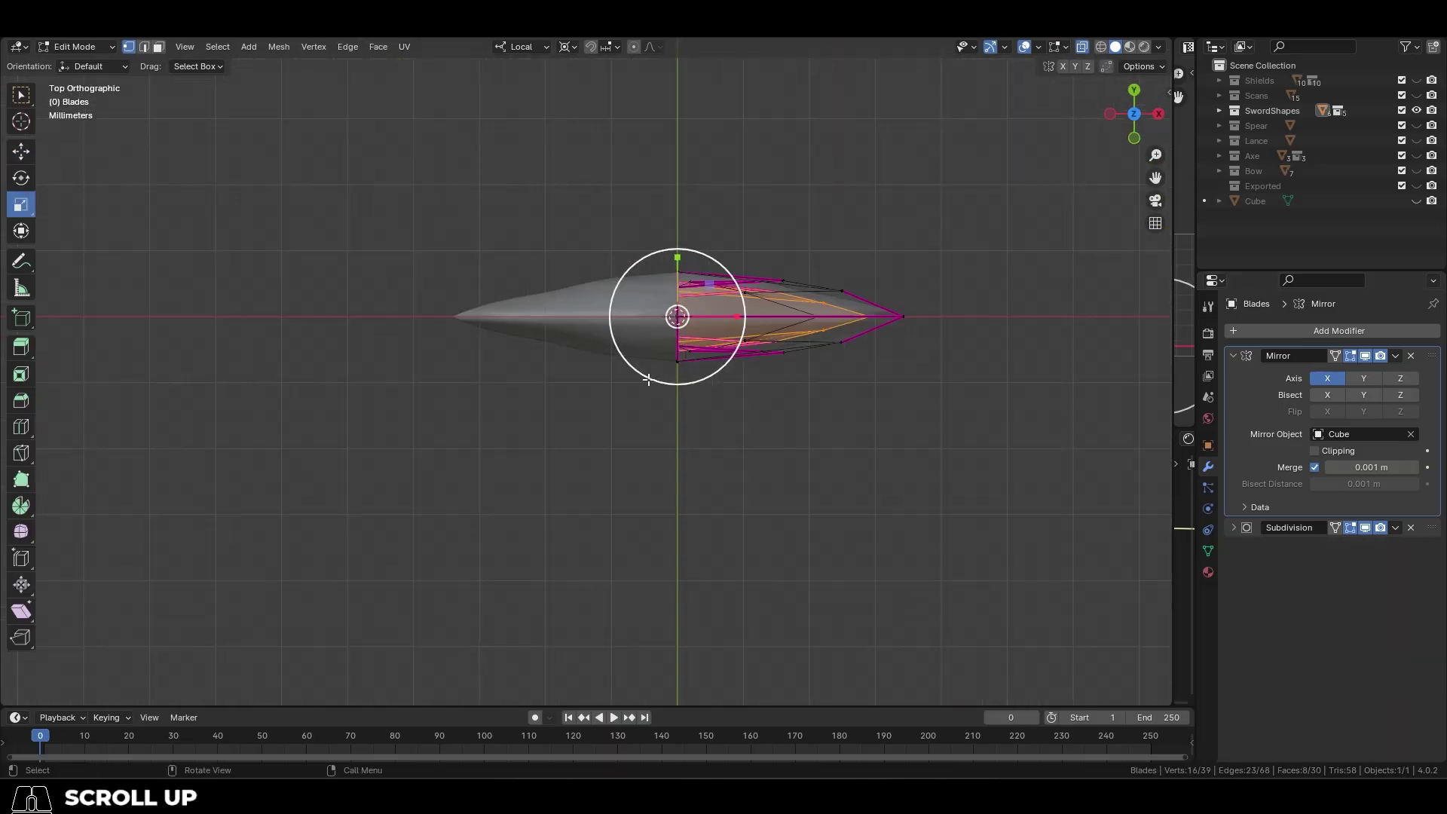
key(1)
click(420, 295)
drag(401, 195, 1031, 373)
key(x)
click(1033, 383)
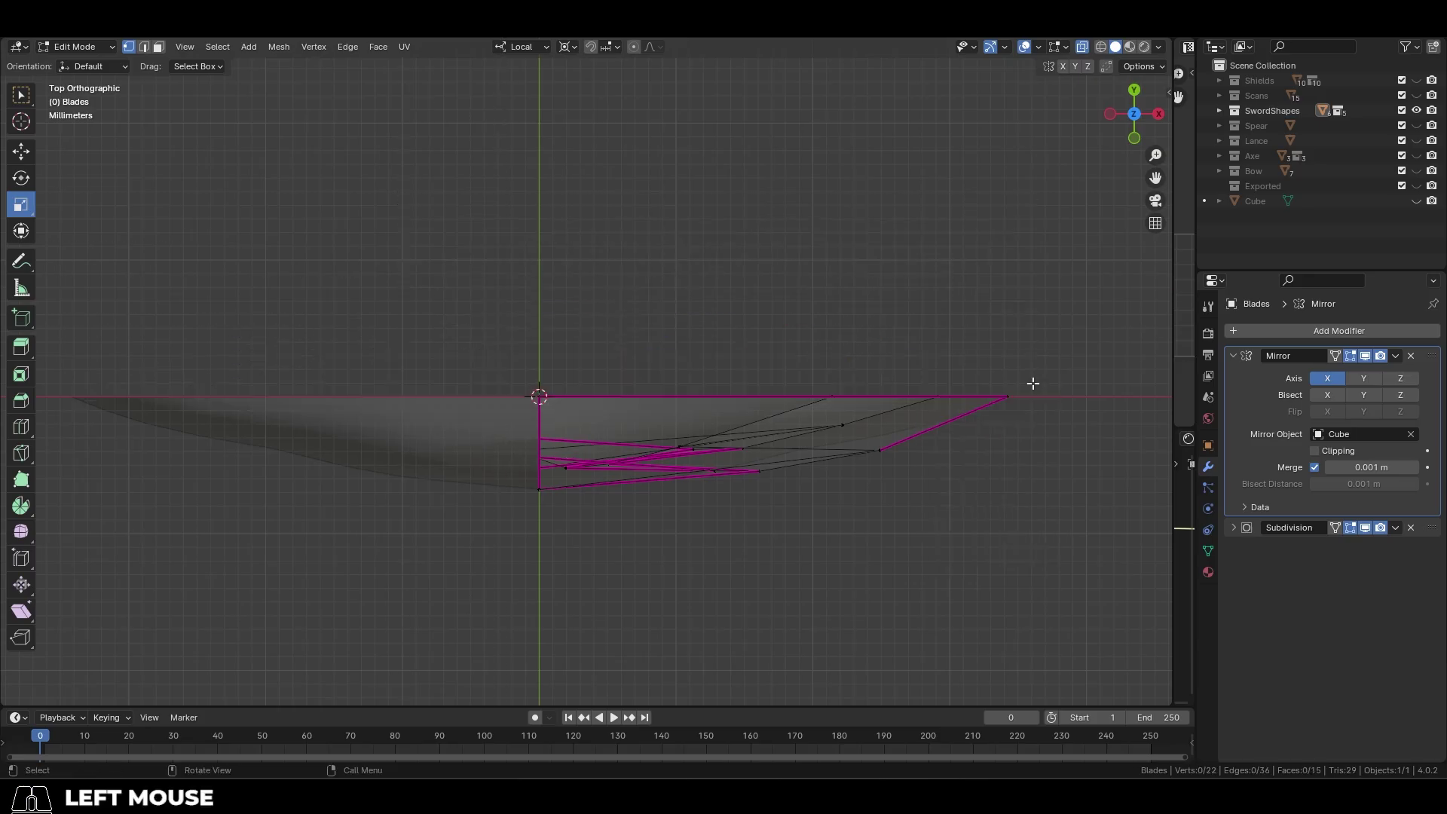
Step: Enable the Y axis in the blade's Mirror modifier in addition to X
scroll(879, 387, down, 2)
click(1362, 378)
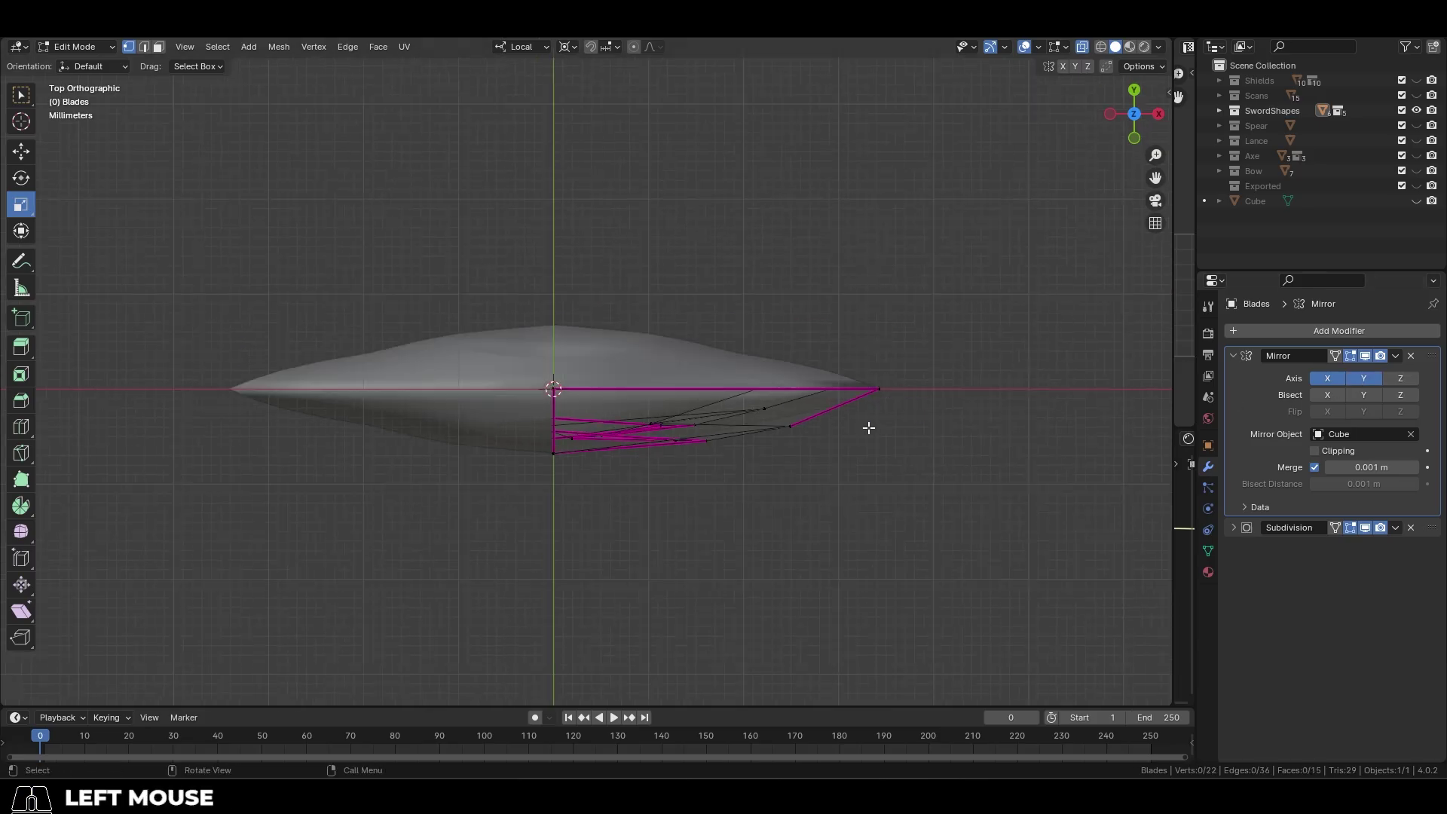
middle_drag(918, 434, 943, 465)
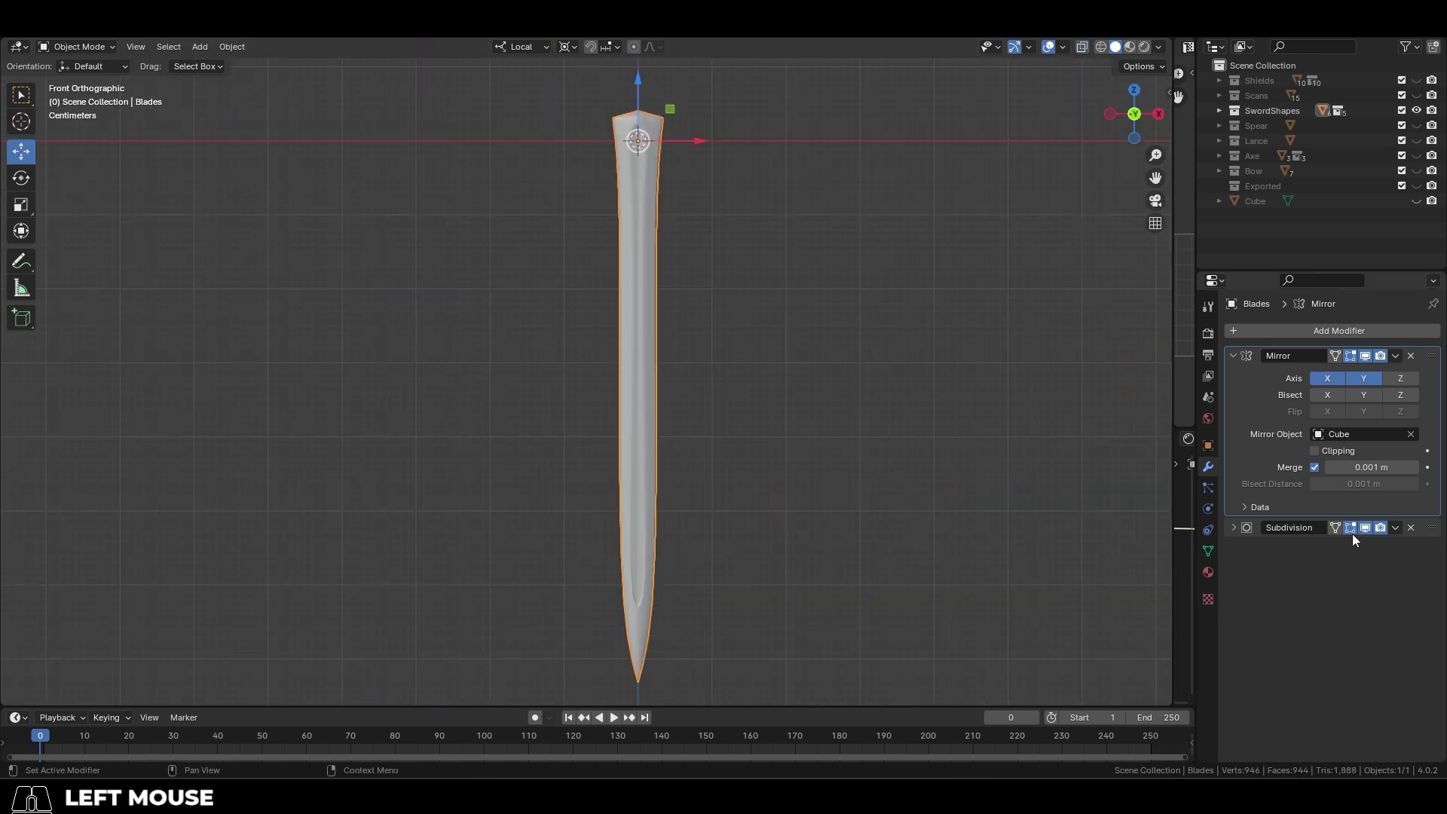
Step: Turn off the viewport display of the blade's Subdivision and Mirror modifiers and inspect the base mesh
click(1365, 526)
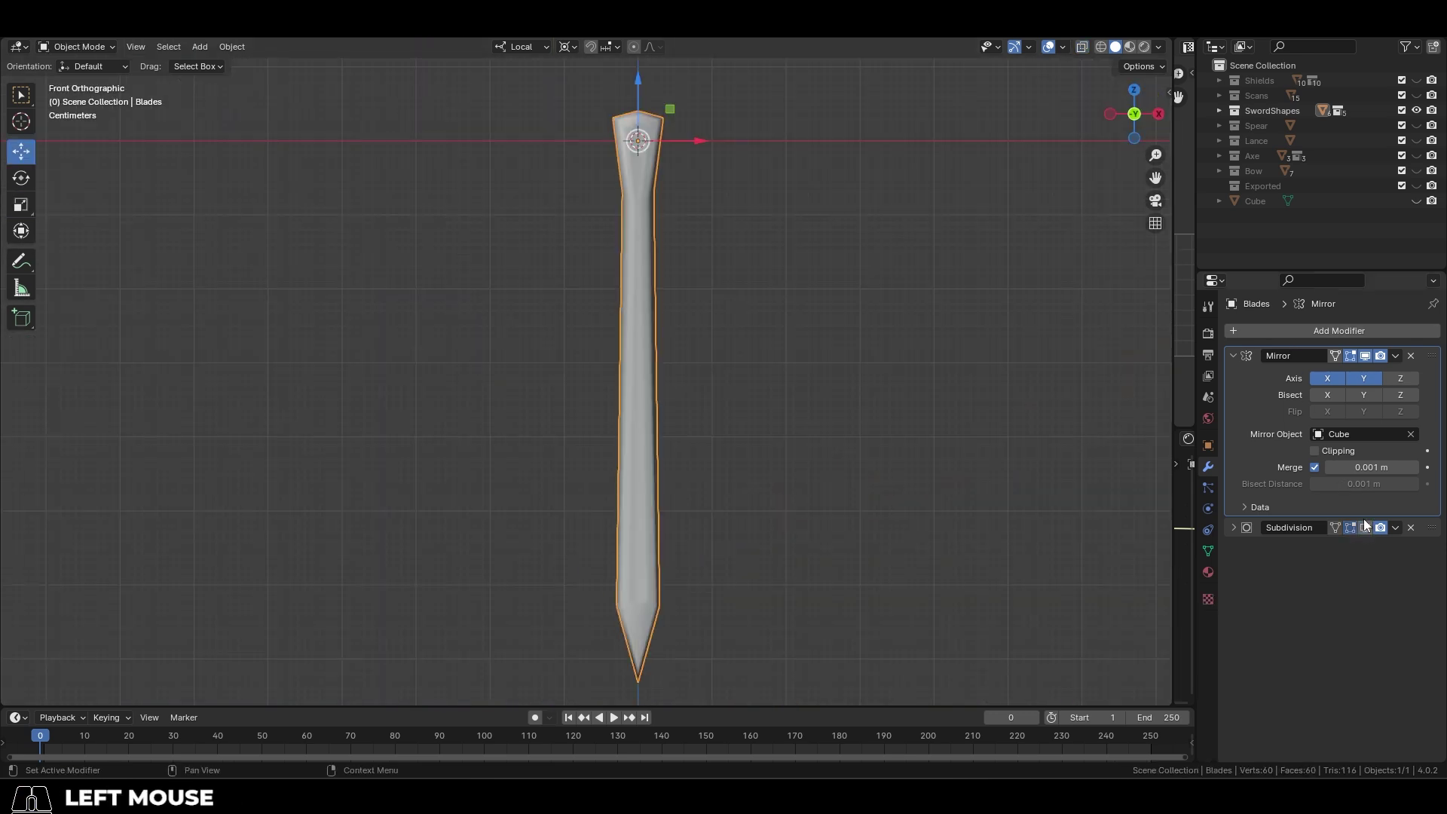
click(1364, 359)
middle_drag(1029, 380, 863, 371)
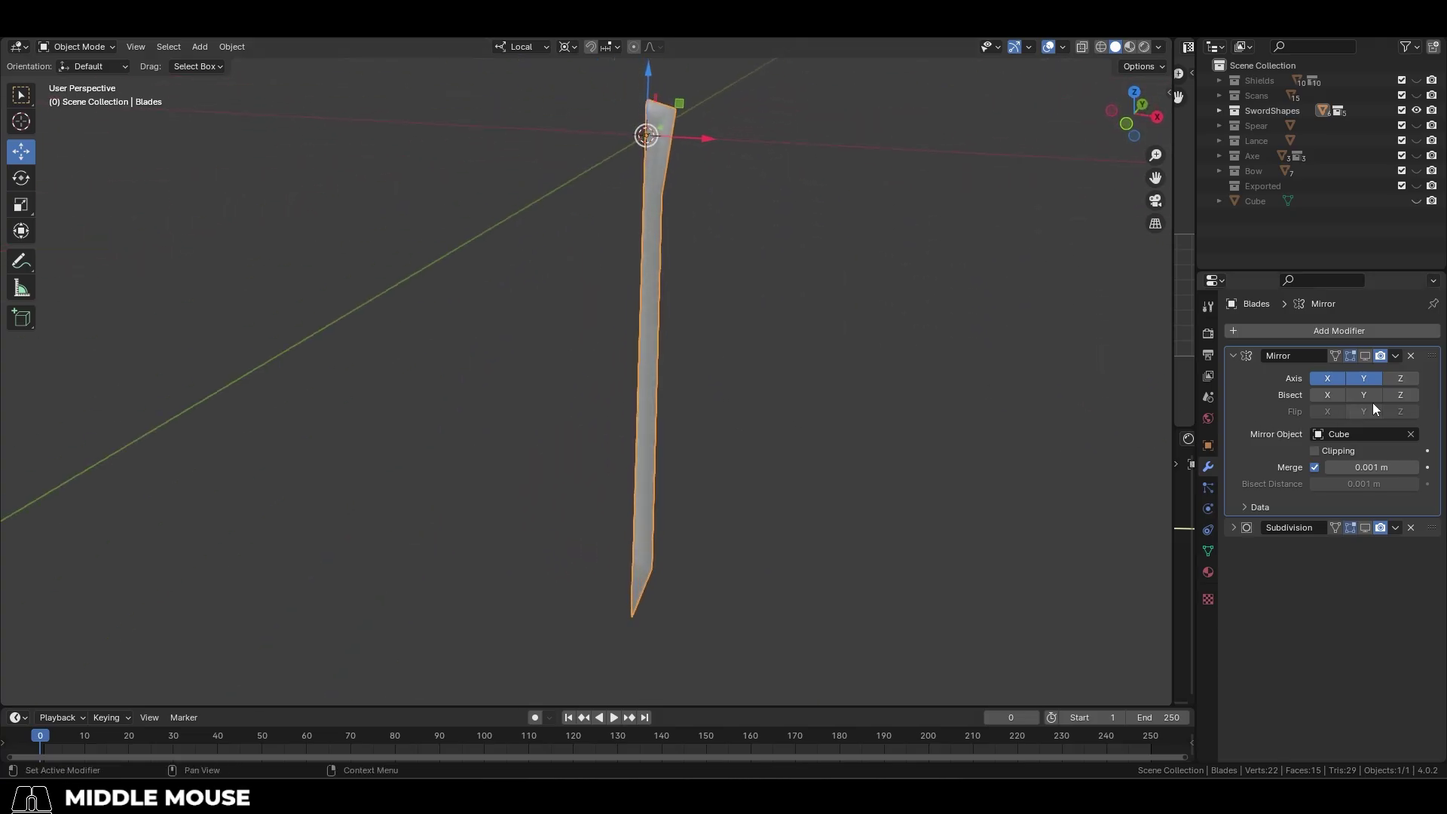
Step: Turn the viewport display of the blade's Mirror and Subdivision modifiers back on and deselect the blade
click(1366, 357)
middle_drag(1116, 366, 231, 352)
click(1365, 528)
click(826, 419)
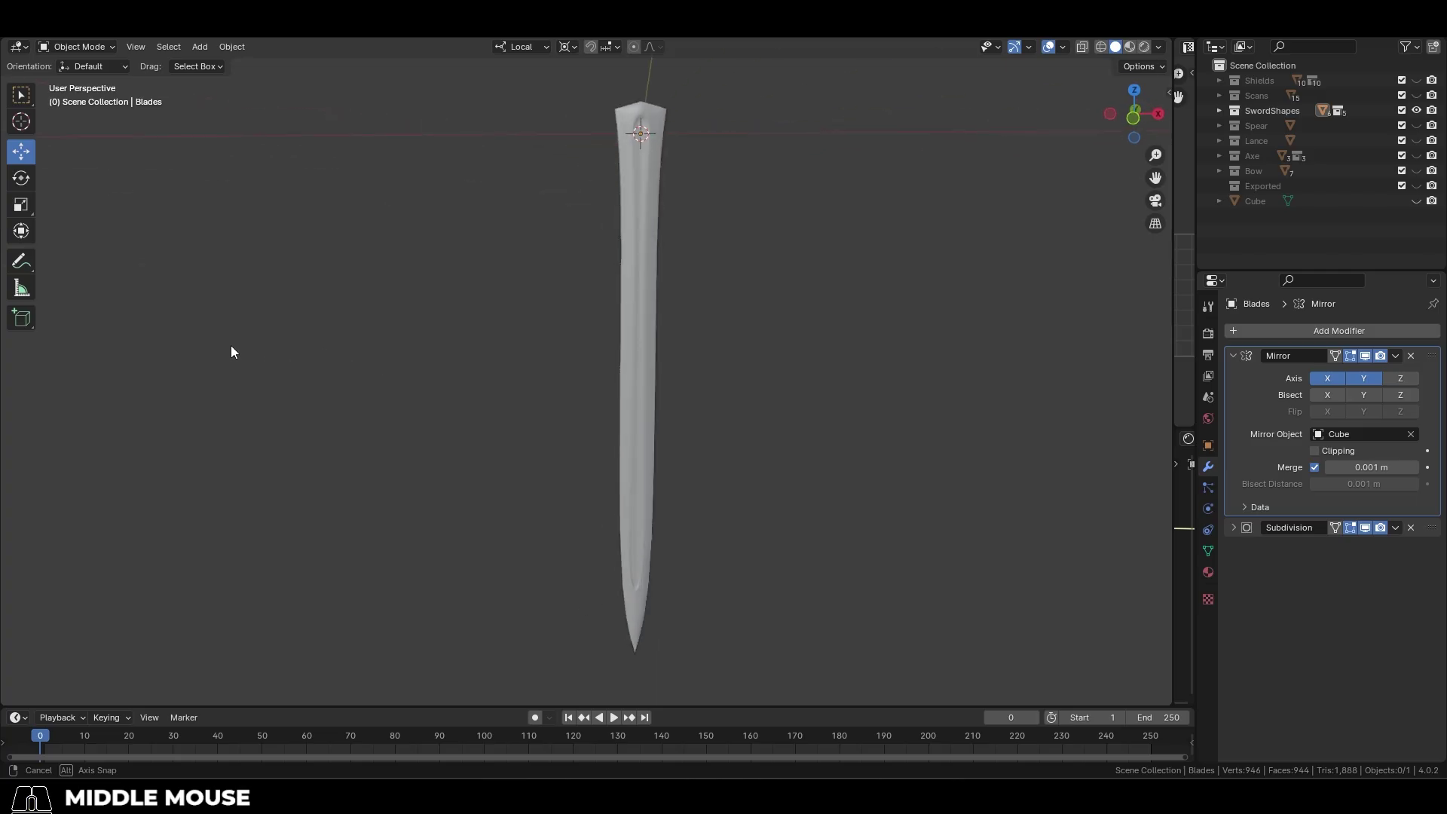
Step: Open the blade's base mesh for editing and widen the UV editor beside the 3D view
click(637, 333)
key(Tab)
drag(1174, 181, 683, 181)
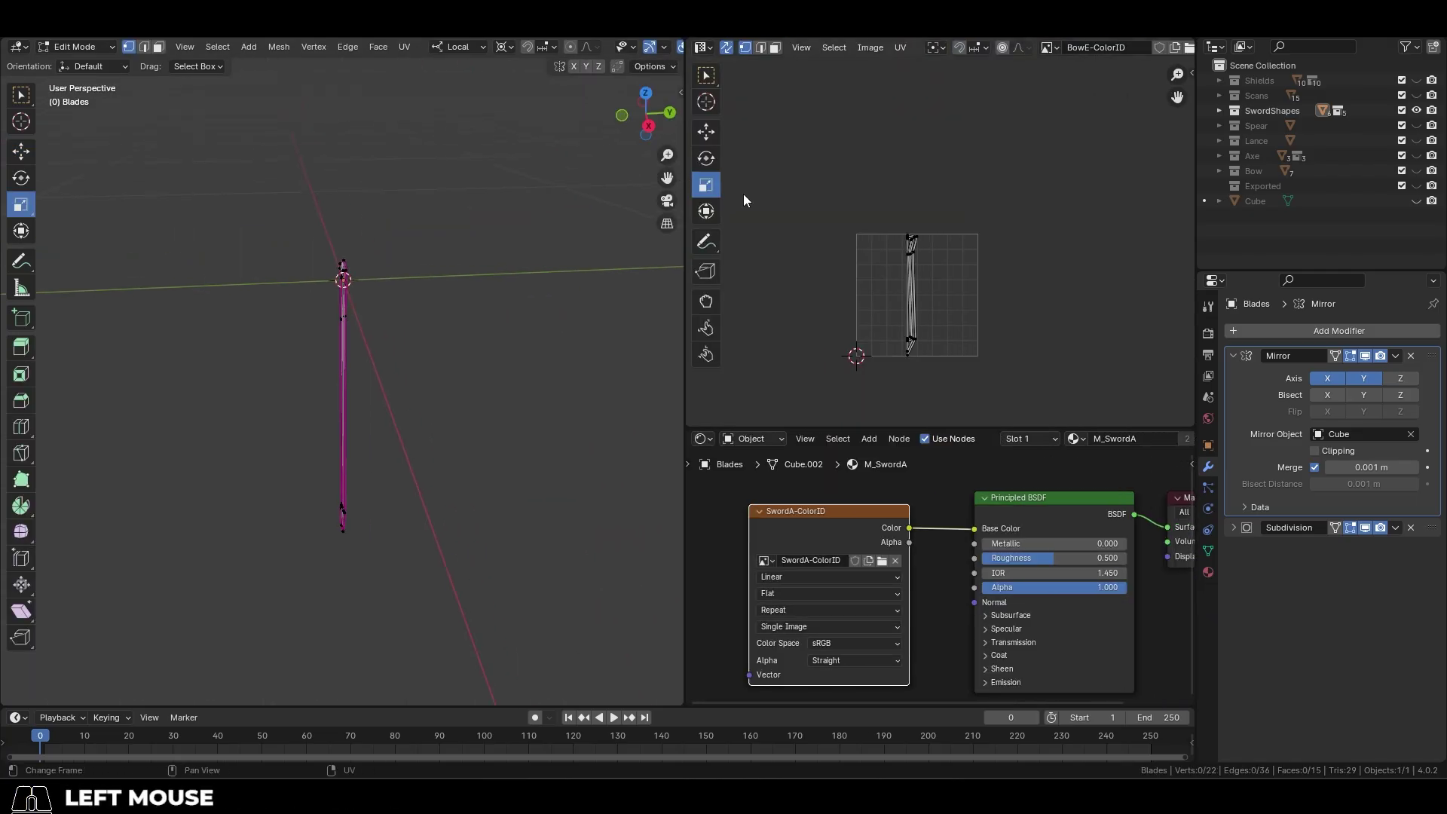
Step: Move the half-blade's UV island so its straight edge lies on the vertical center line of the UV space
scroll(940, 435, up, 2)
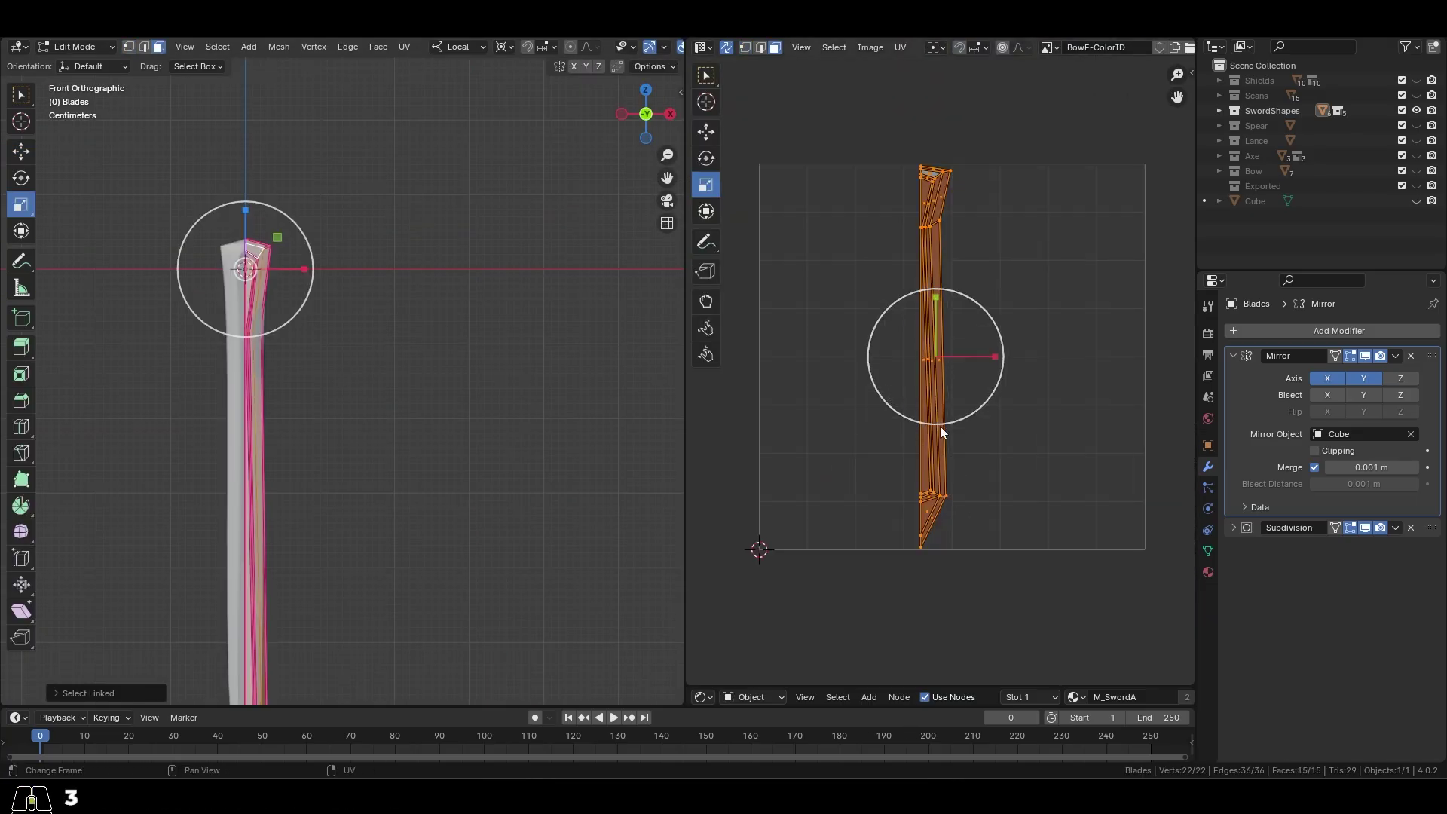
key(g)
scroll(950, 442, down, 2)
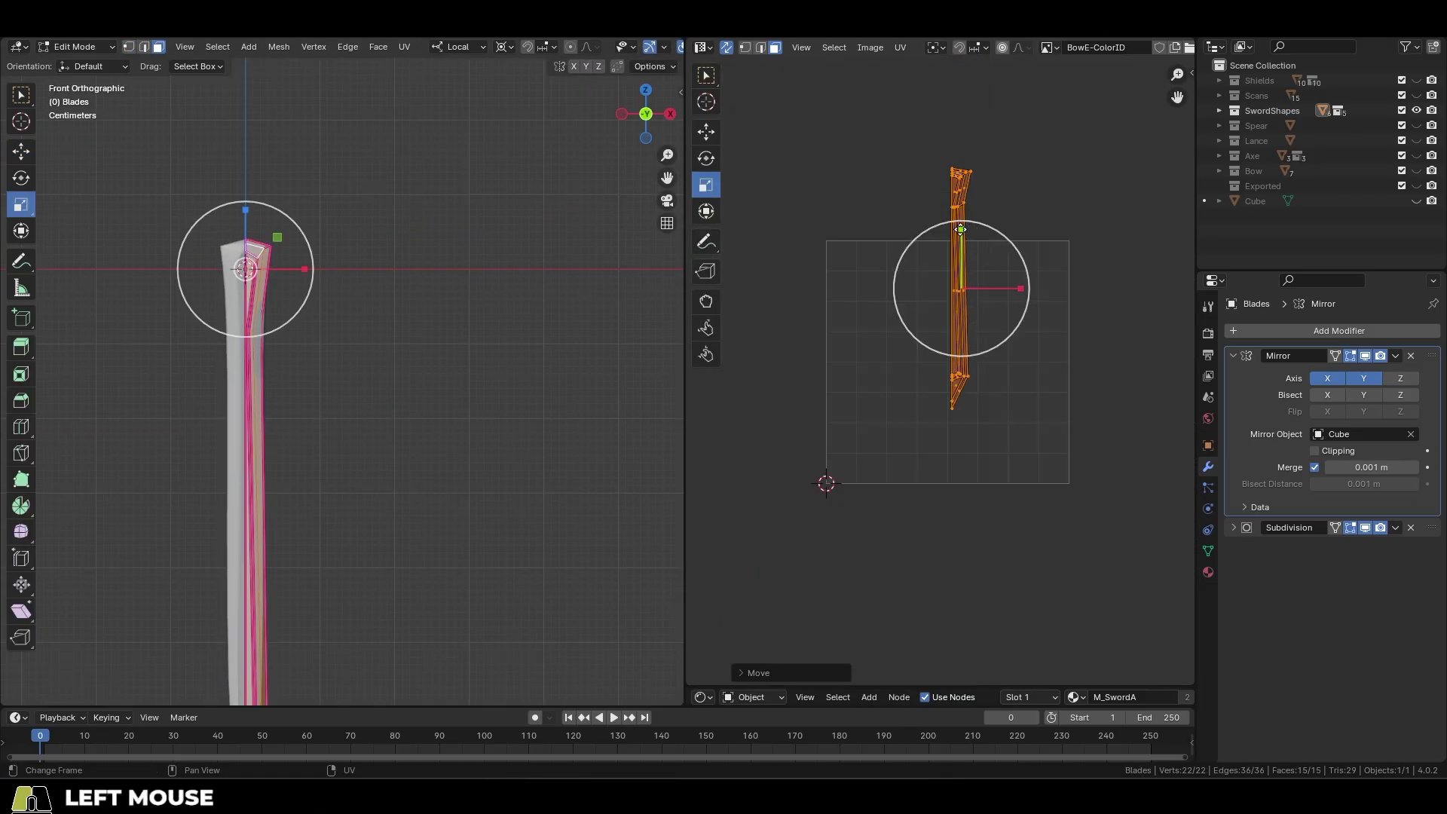
click(945, 260)
scroll(944, 260, up, 4)
shift+middle_drag(945, 260, 1043, 404)
scroll(1040, 396, down, 2)
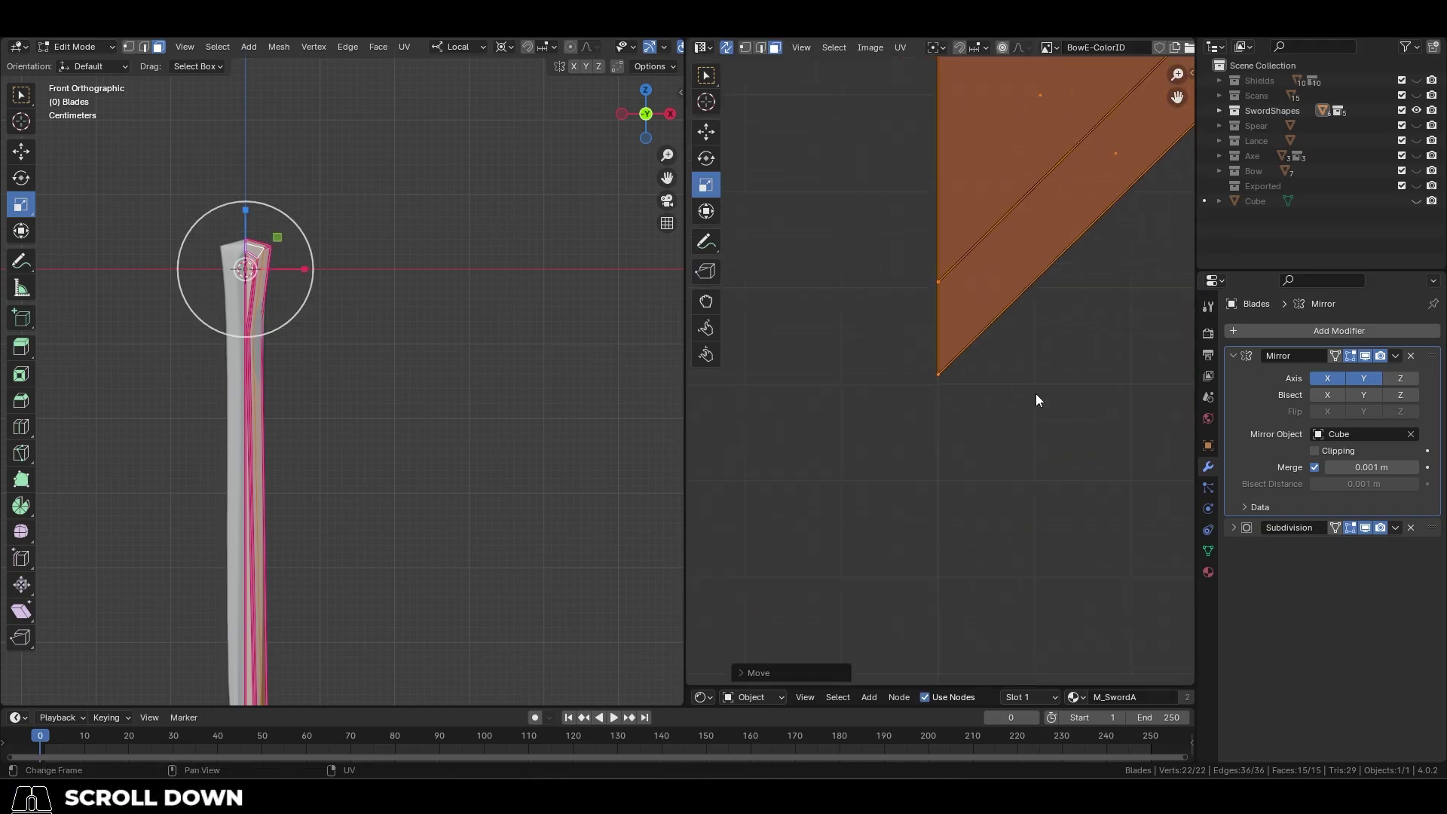
scroll(1036, 393, down, 3)
Step: Return to Object Mode, expand the Mirror modifier's data settings, and toggle its Mirror U and Mirror V options in turn
key(Tab)
click(1245, 506)
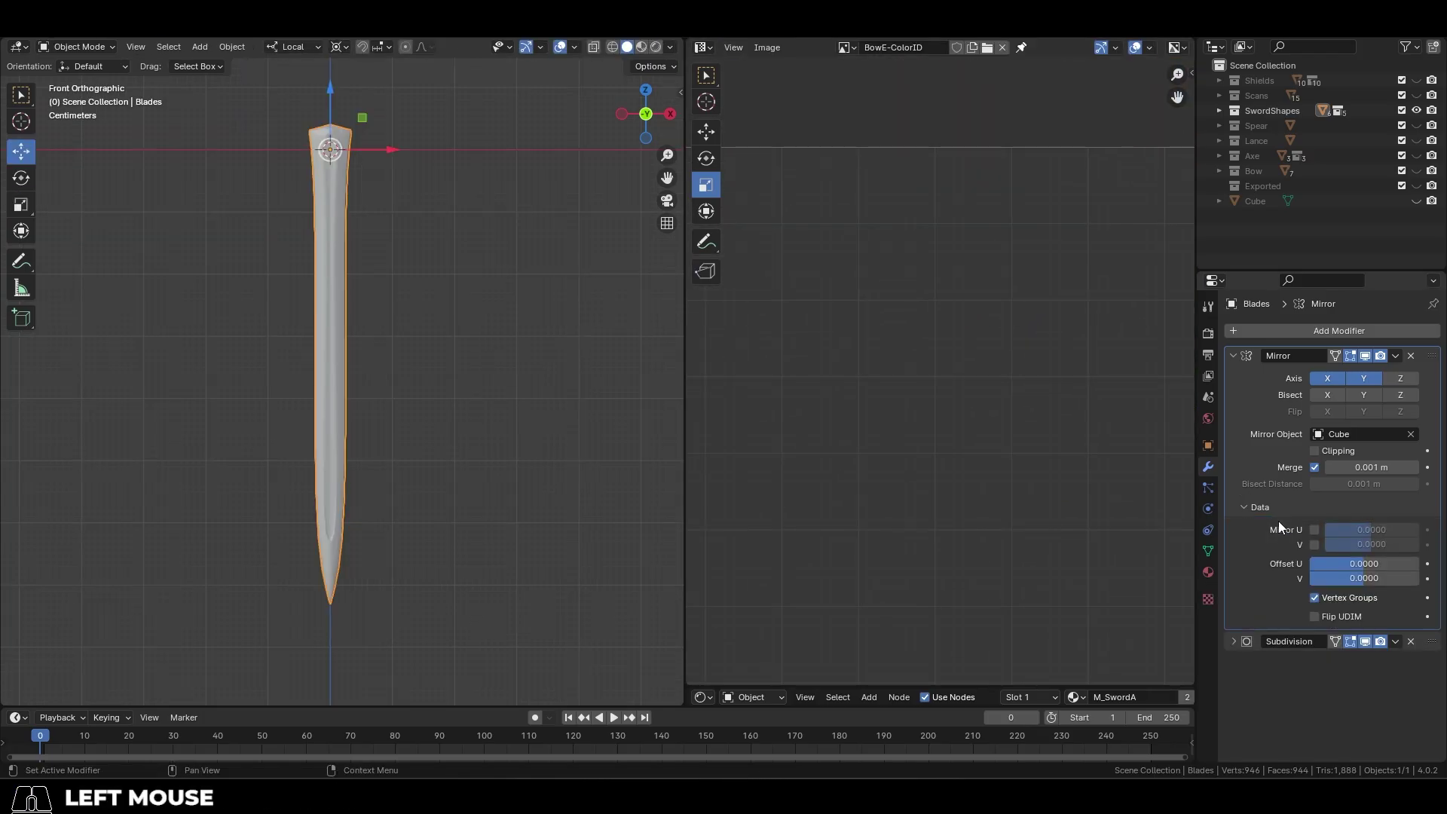
click(1315, 532)
click(1315, 532)
click(1315, 546)
click(1315, 546)
Step: Apply the Mirror modifier for the X axis with U mirroring and check the widened UV island in Edit Mode
click(1396, 357)
click(1363, 372)
scroll(891, 389, down, 3)
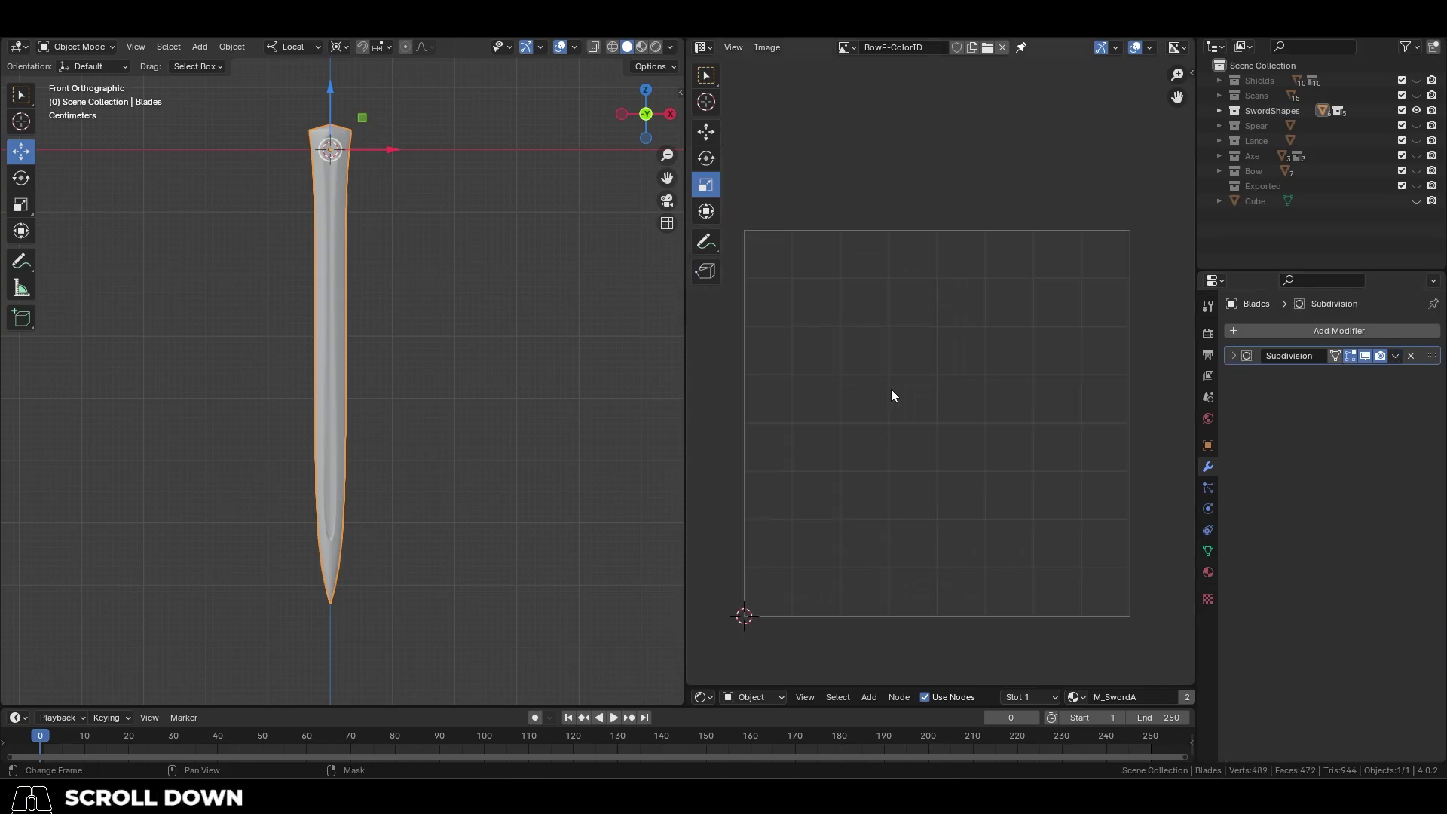
key(Tab)
scroll(925, 339, up, 3)
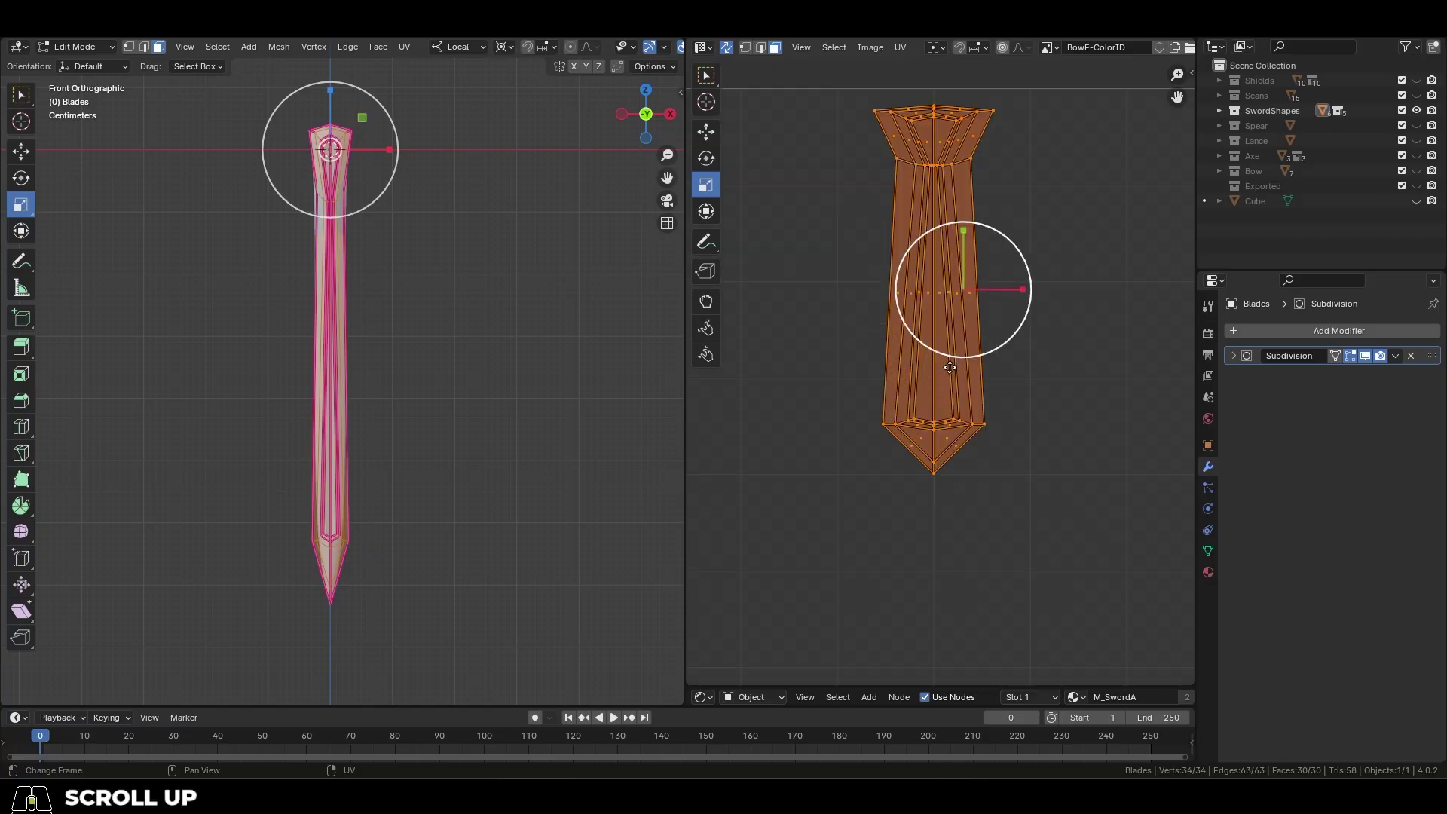
scroll(980, 362, down, 1)
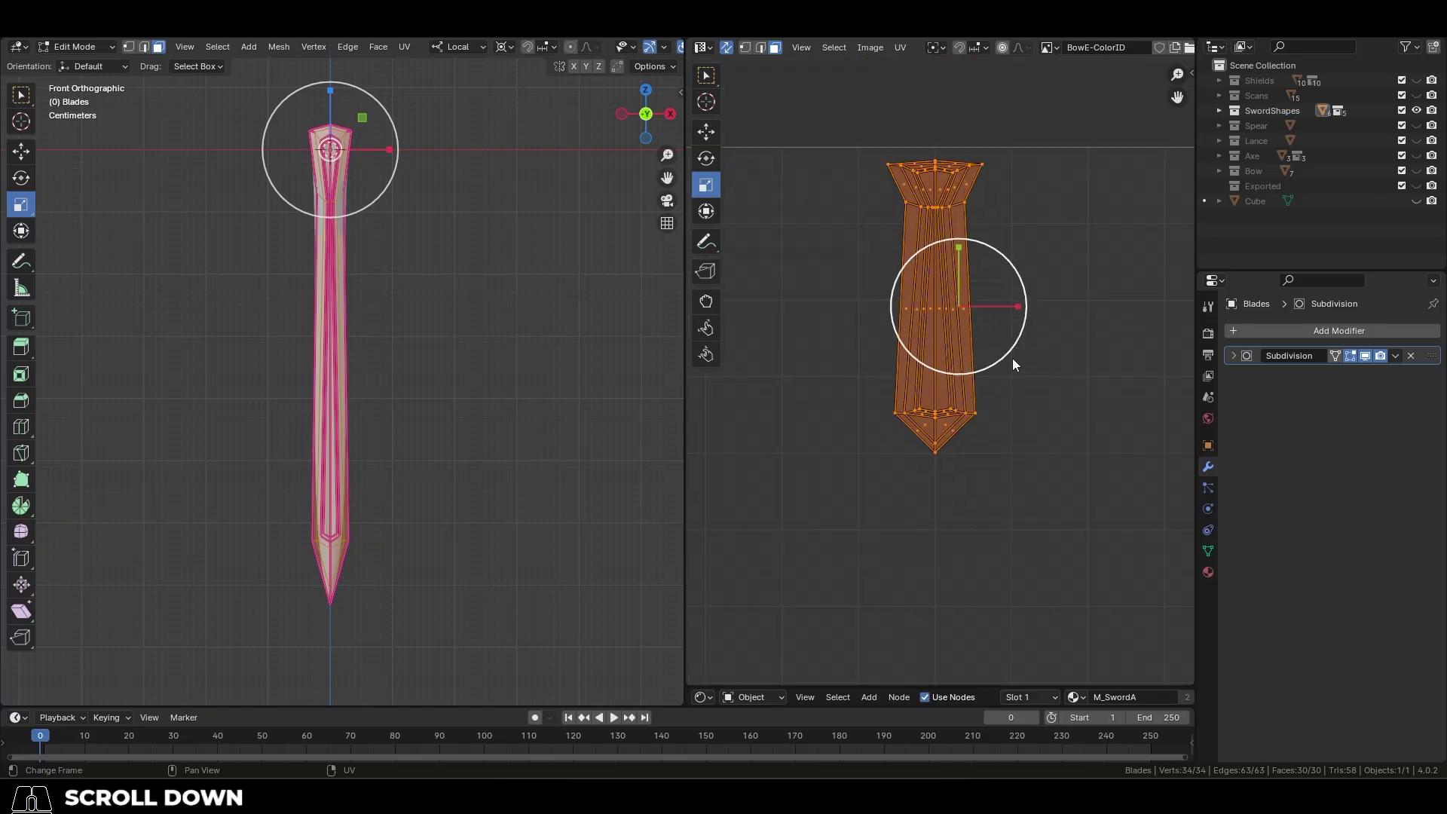
key(Tab)
Step: Add a Mirror modifier to the blade on the Y axis only and enable Mirror V in its data settings
click(1281, 331)
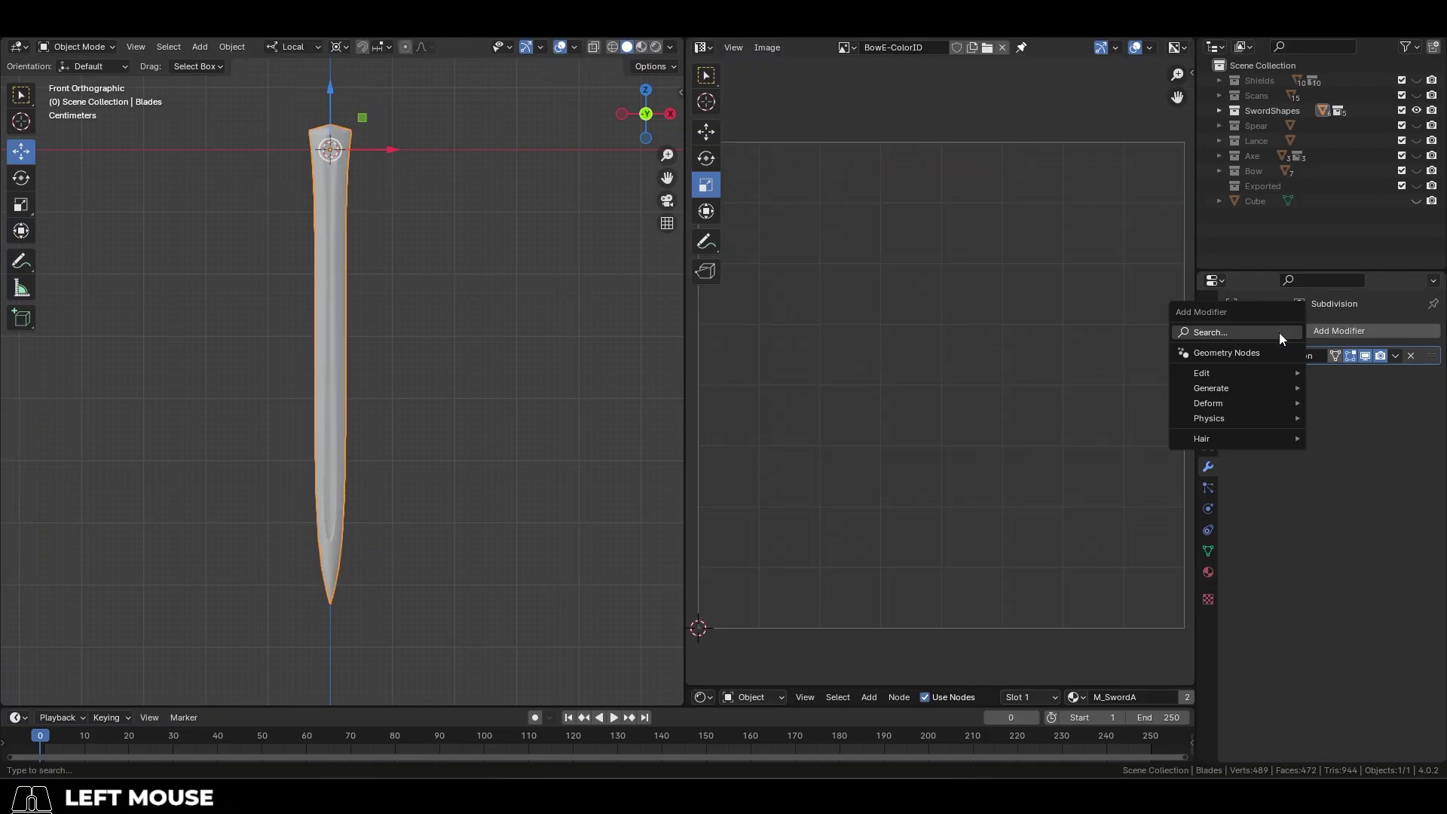
text(mi)
key(Return)
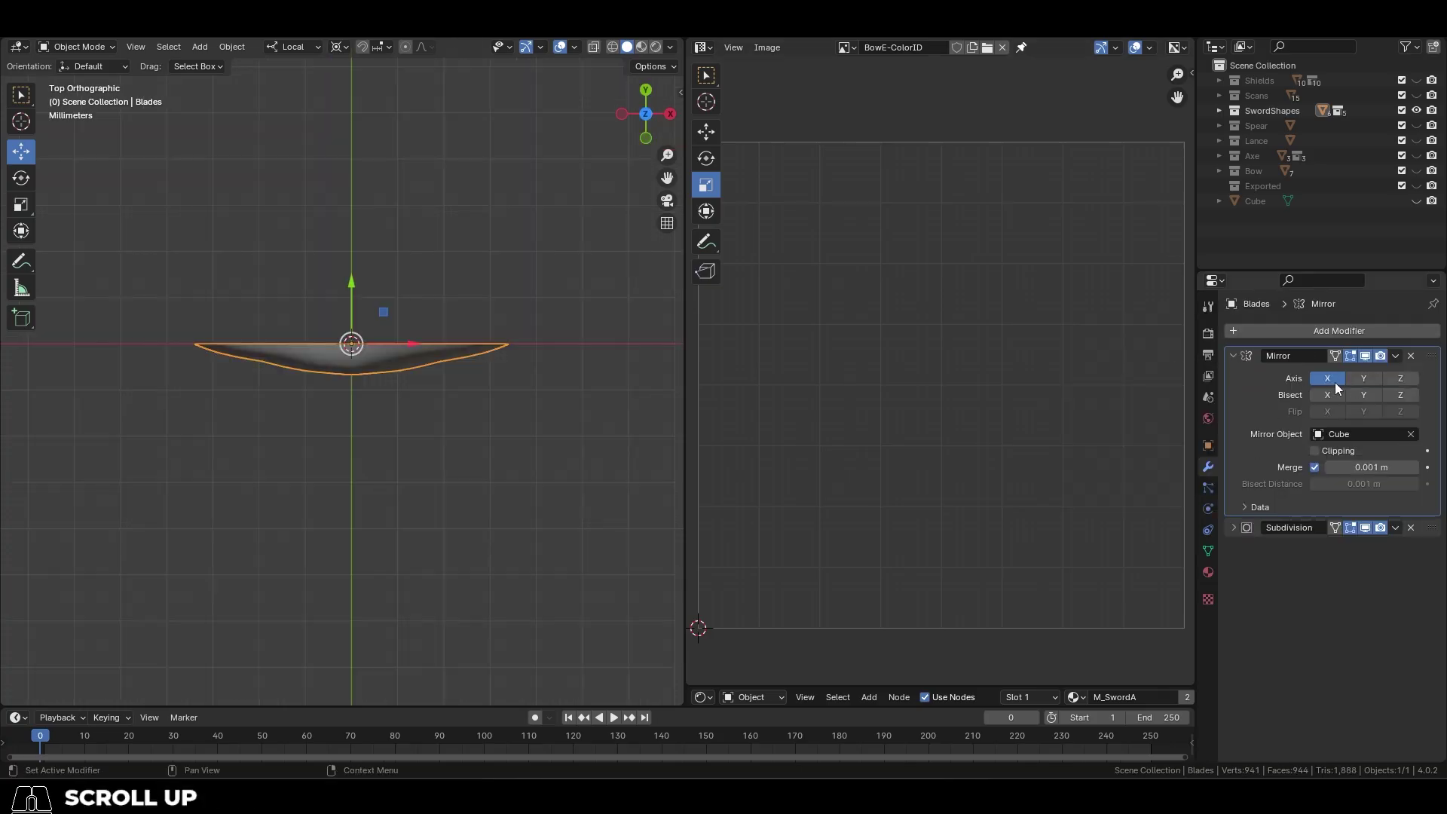
click(1361, 379)
click(1251, 507)
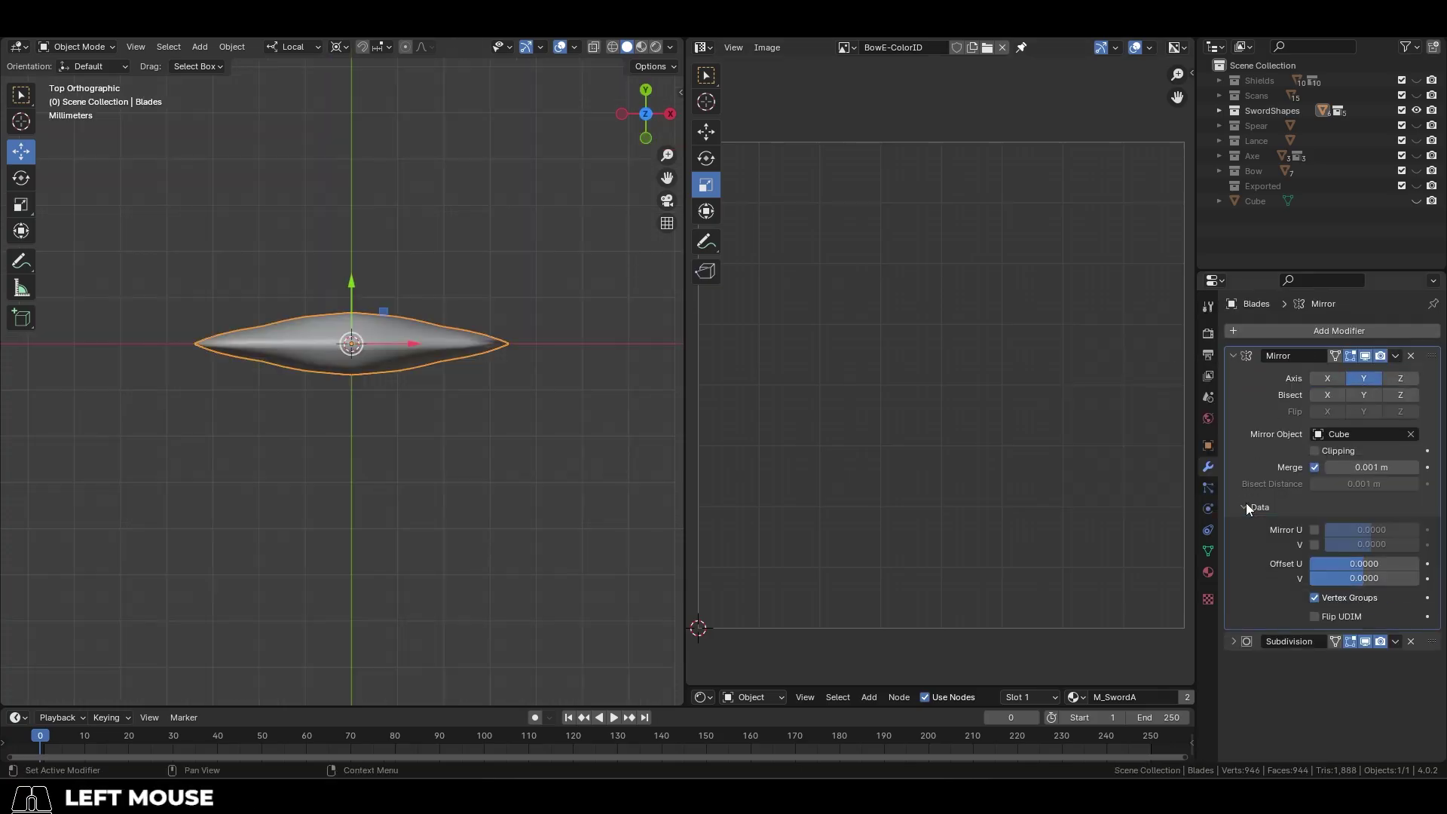
click(1314, 544)
key(Tab)
key(Tab)
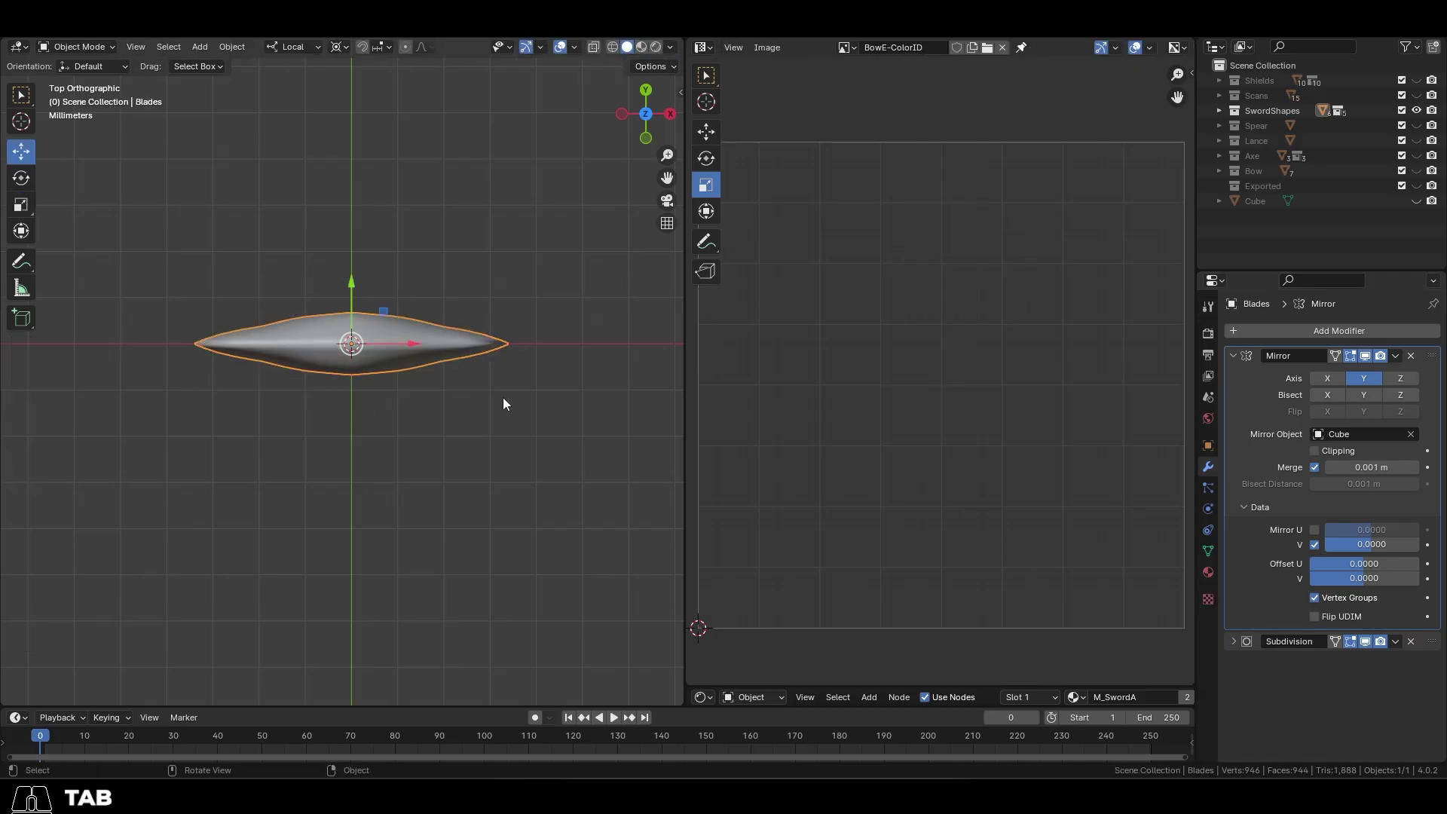
Step: Apply the Y-axis Mirror modifier and inspect the complete blade mesh with its two UV islands
click(1394, 359)
click(1337, 381)
key(Tab)
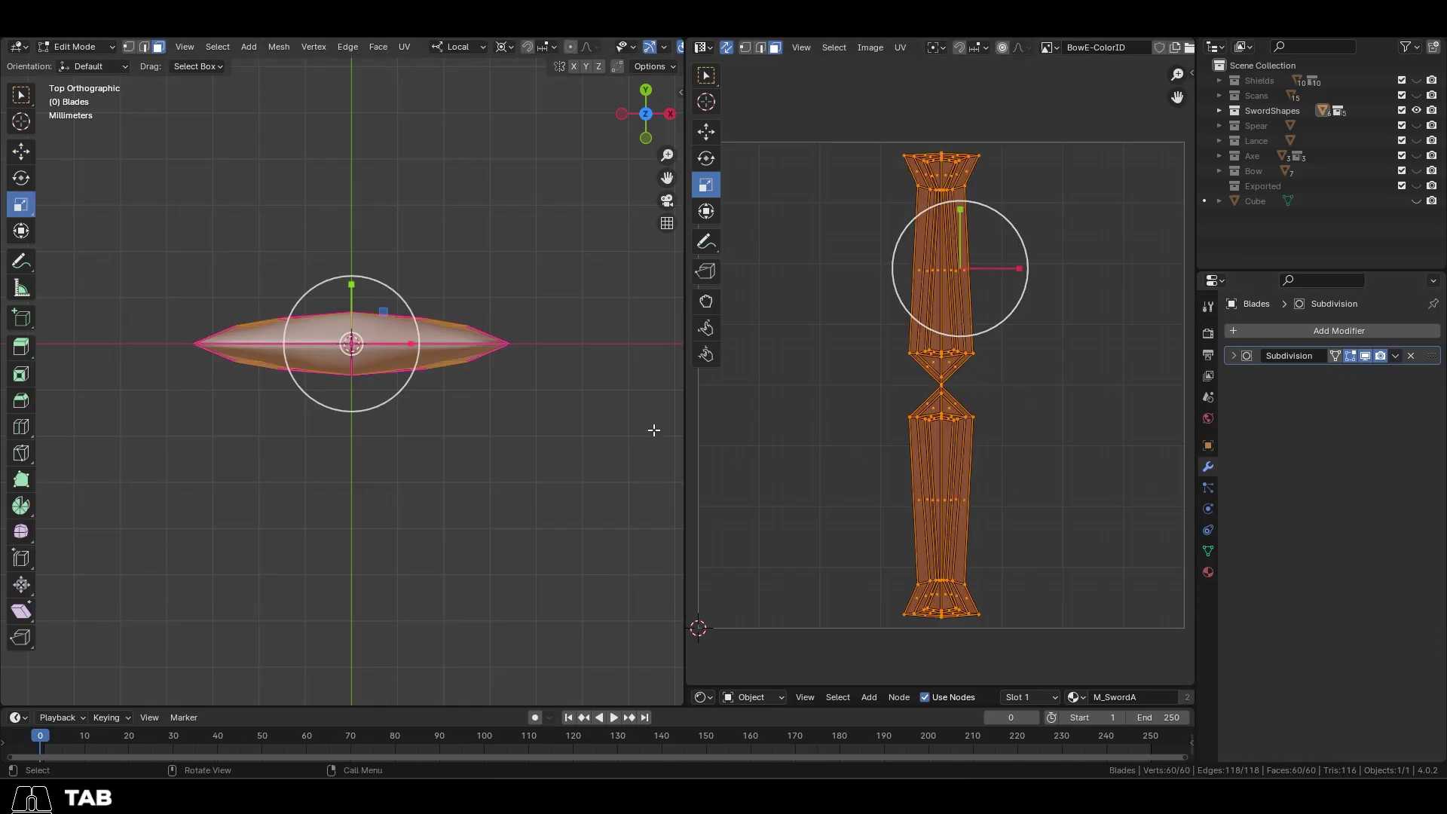
middle_drag(605, 443, 572, 375)
scroll(536, 375, down, 5)
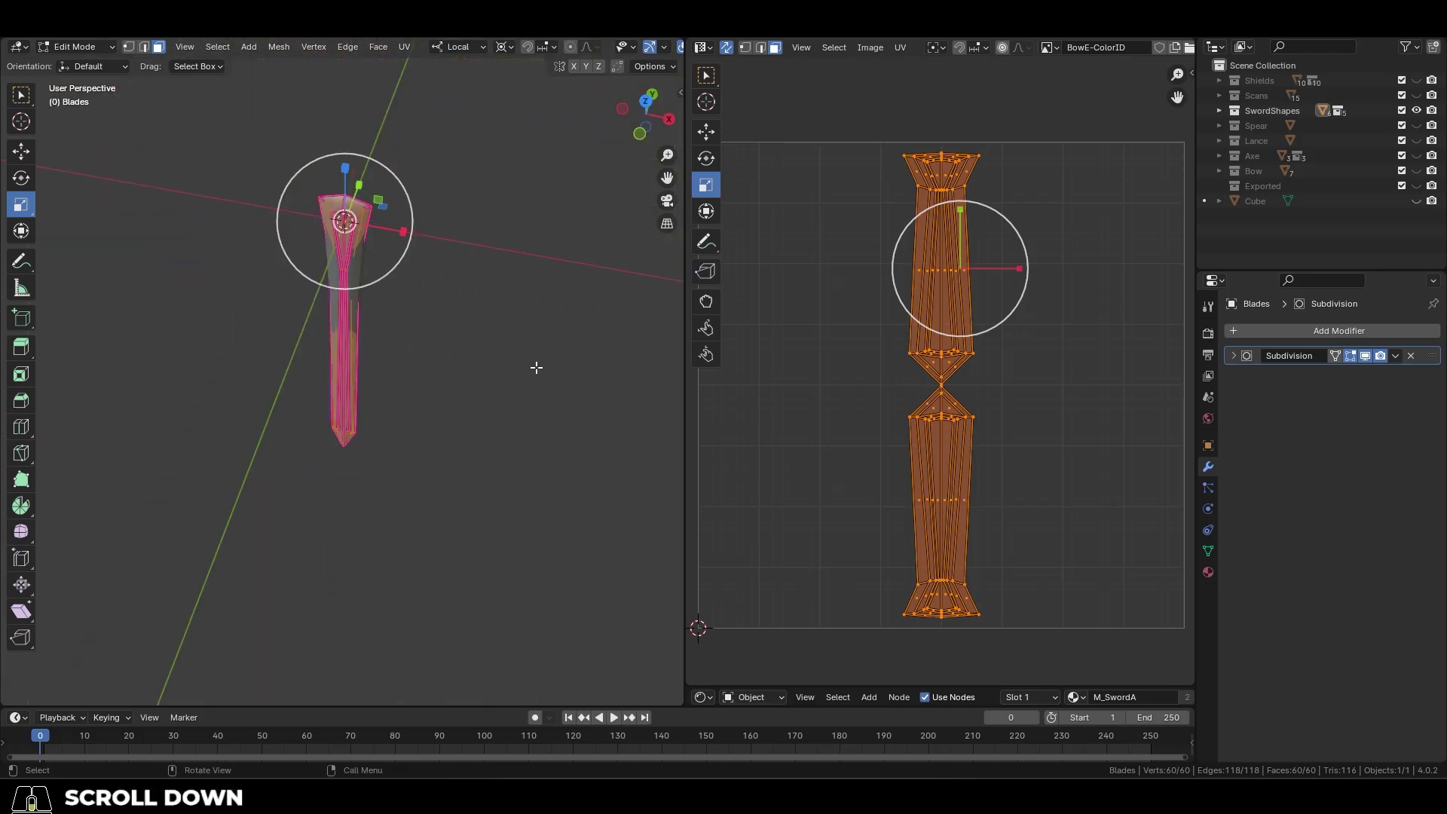
Step: Move and scale the half-blade's UV island to fit the upper half of the UV space, with its straight edge on the vertical center line
key(End)
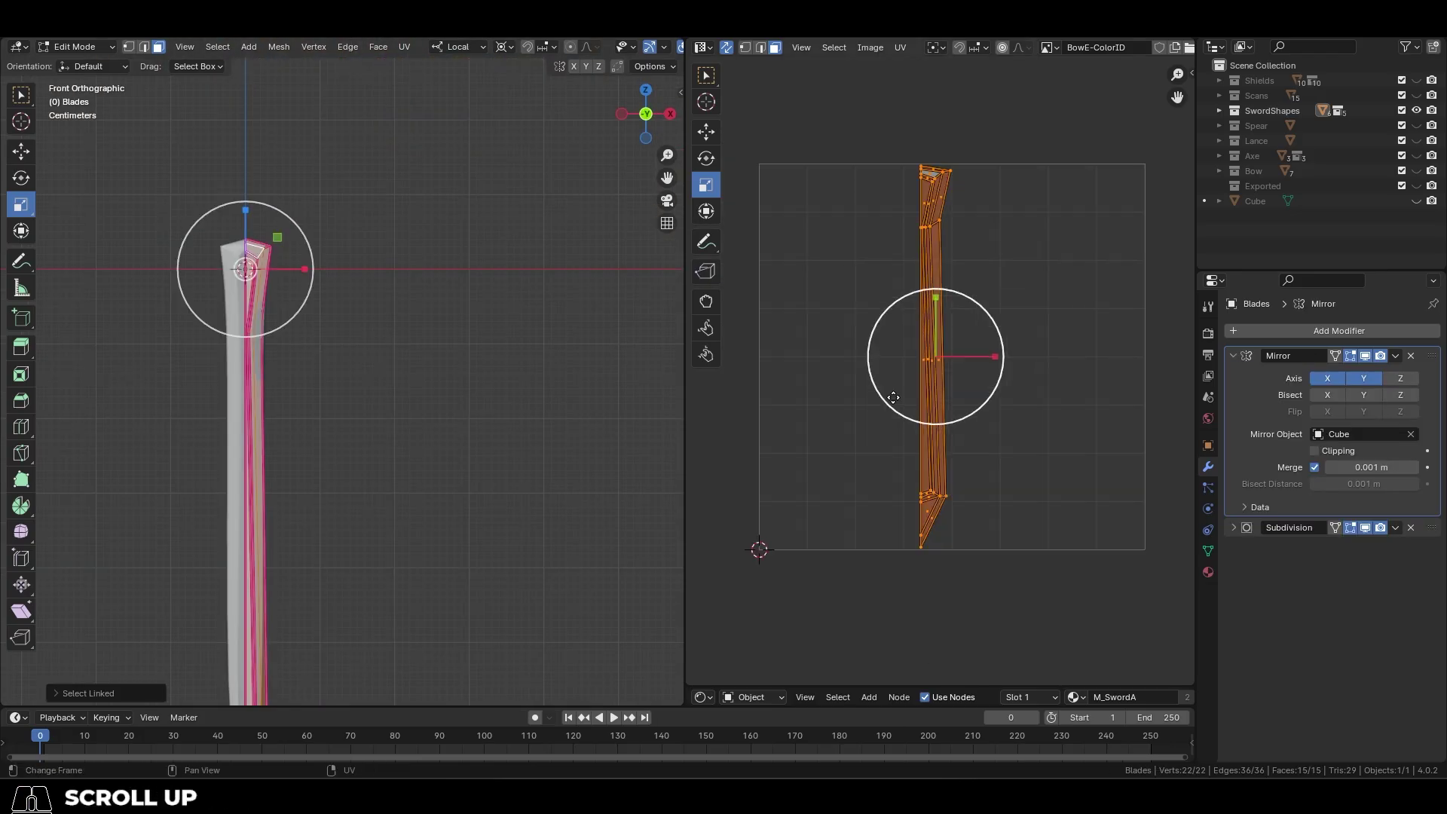
scroll(891, 392, up, 1)
key(g)
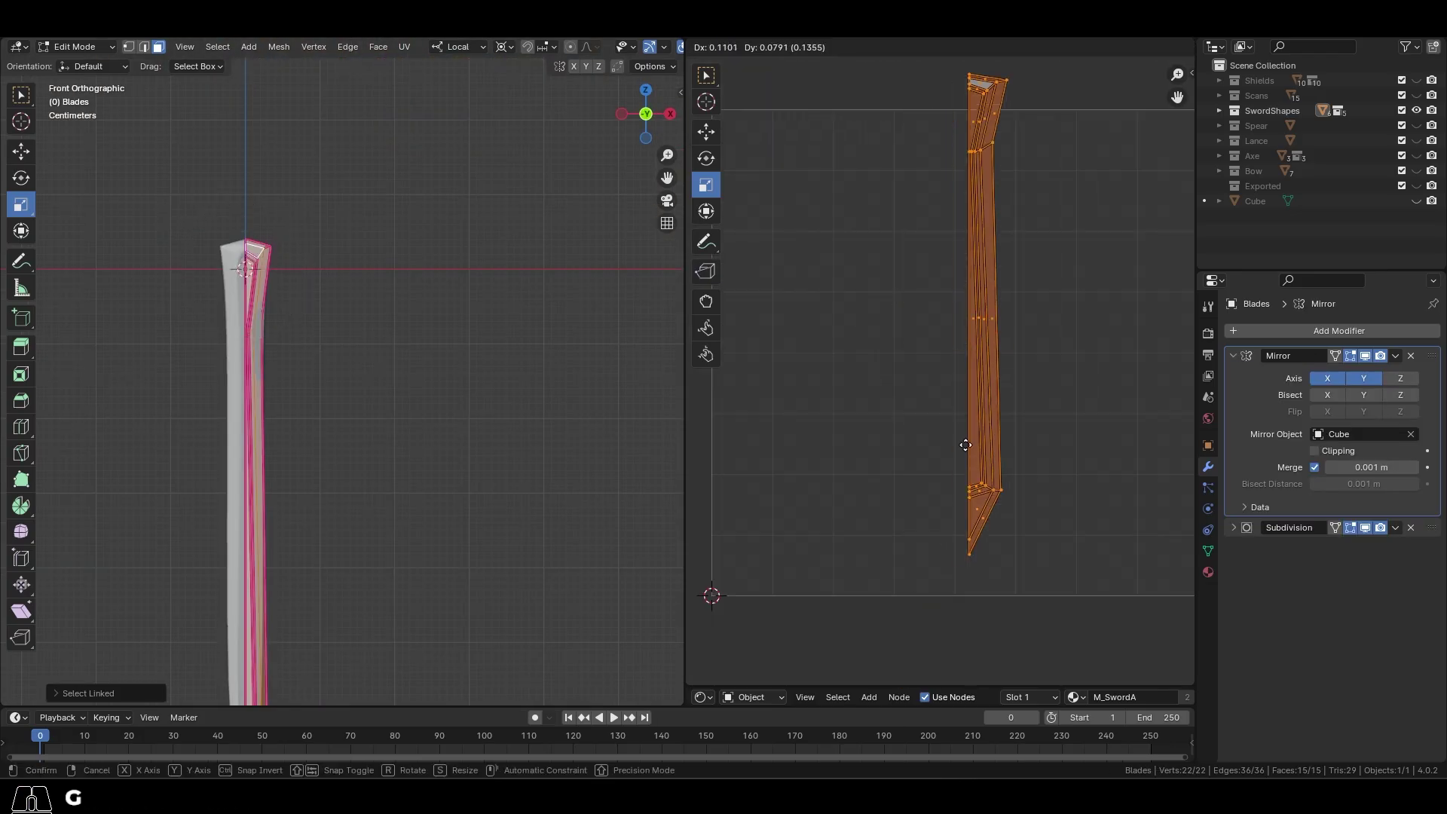
click(965, 343)
scroll(942, 362, down, 3)
key(s)
click(991, 309)
scroll(990, 302, up, 4)
key(g)
click(1014, 360)
key(s)
click(975, 333)
scroll(976, 354, down, 1)
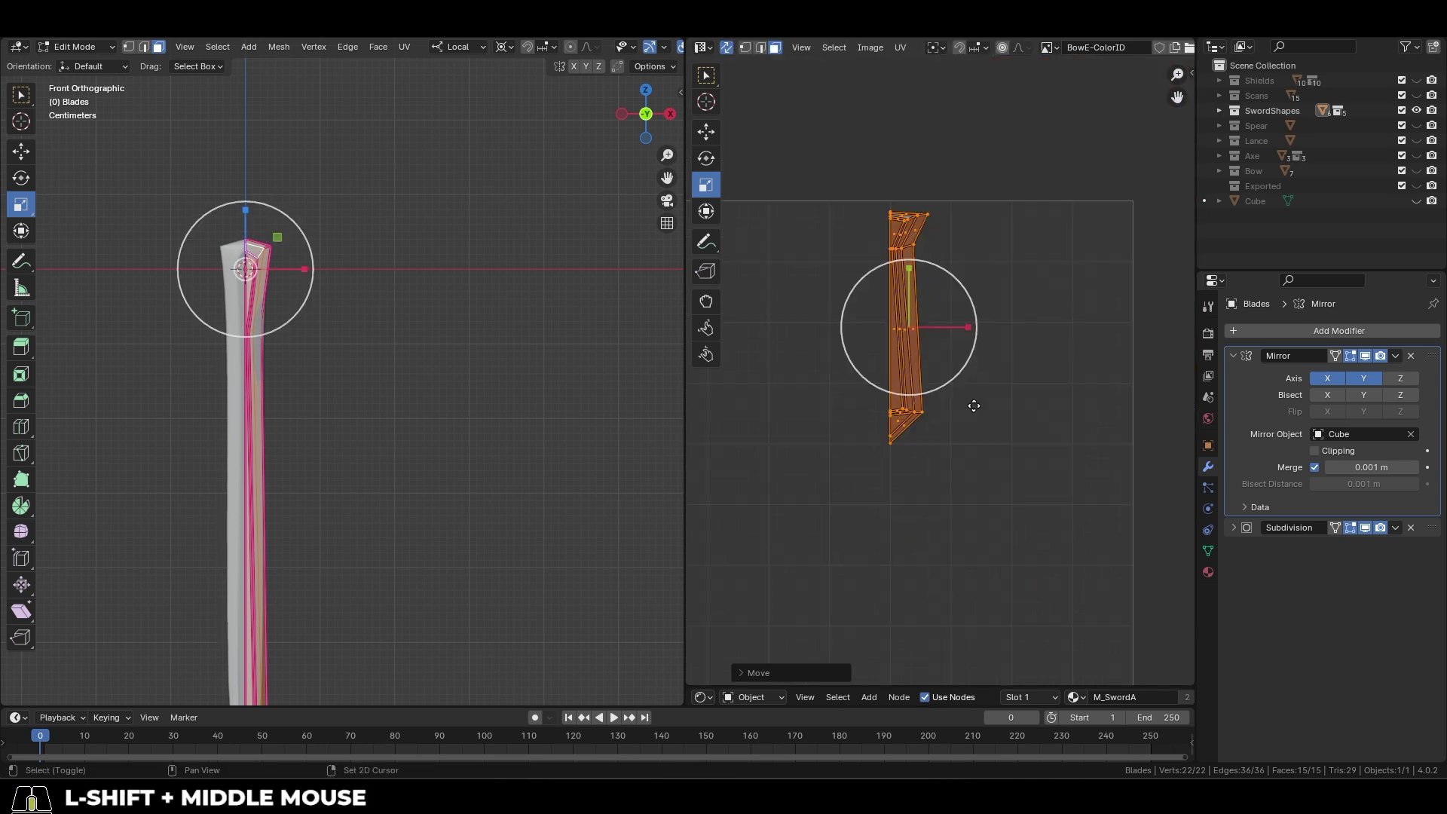
shift+middle_drag(976, 407, 1026, 396)
scroll(337, 463, down, 2)
Step: Compare the finished blade in Object Mode and Edit Mode with its mirrored UV layout
shift+middle_drag(337, 462, 395, 349)
scroll(403, 324, up, 1)
key(Tab)
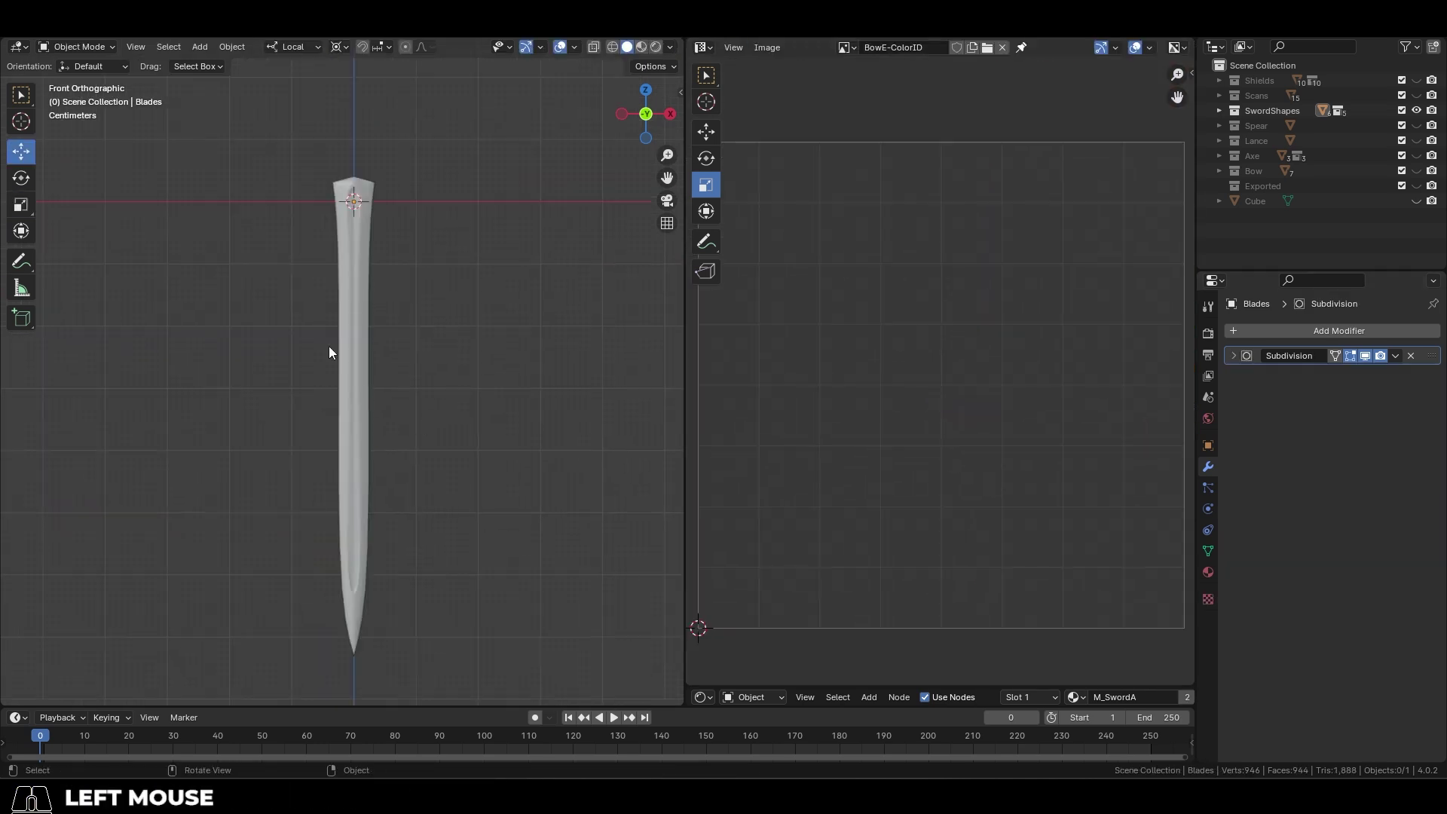
key(Tab)
middle_drag(553, 364, 504, 385)
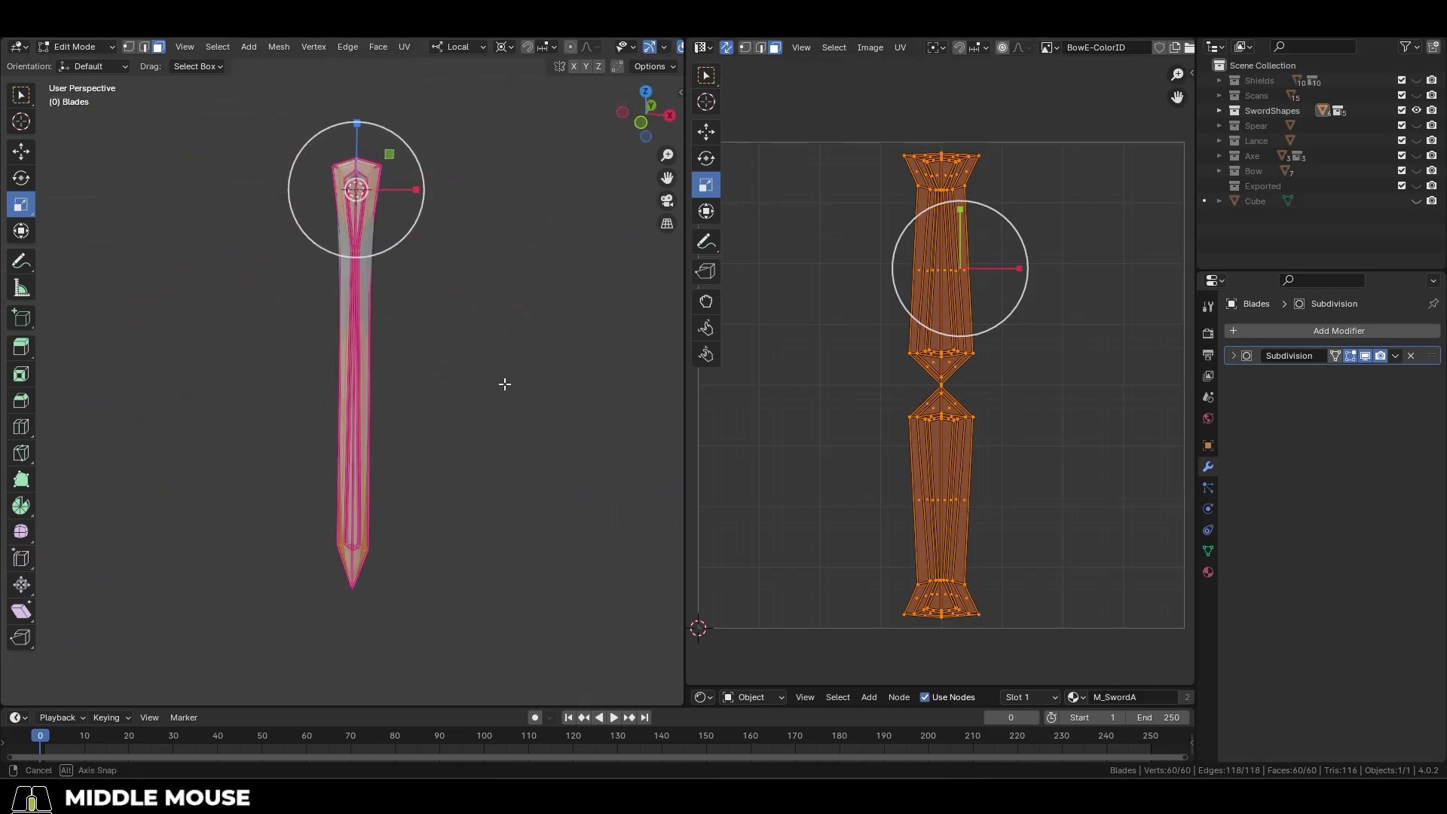
key(End)
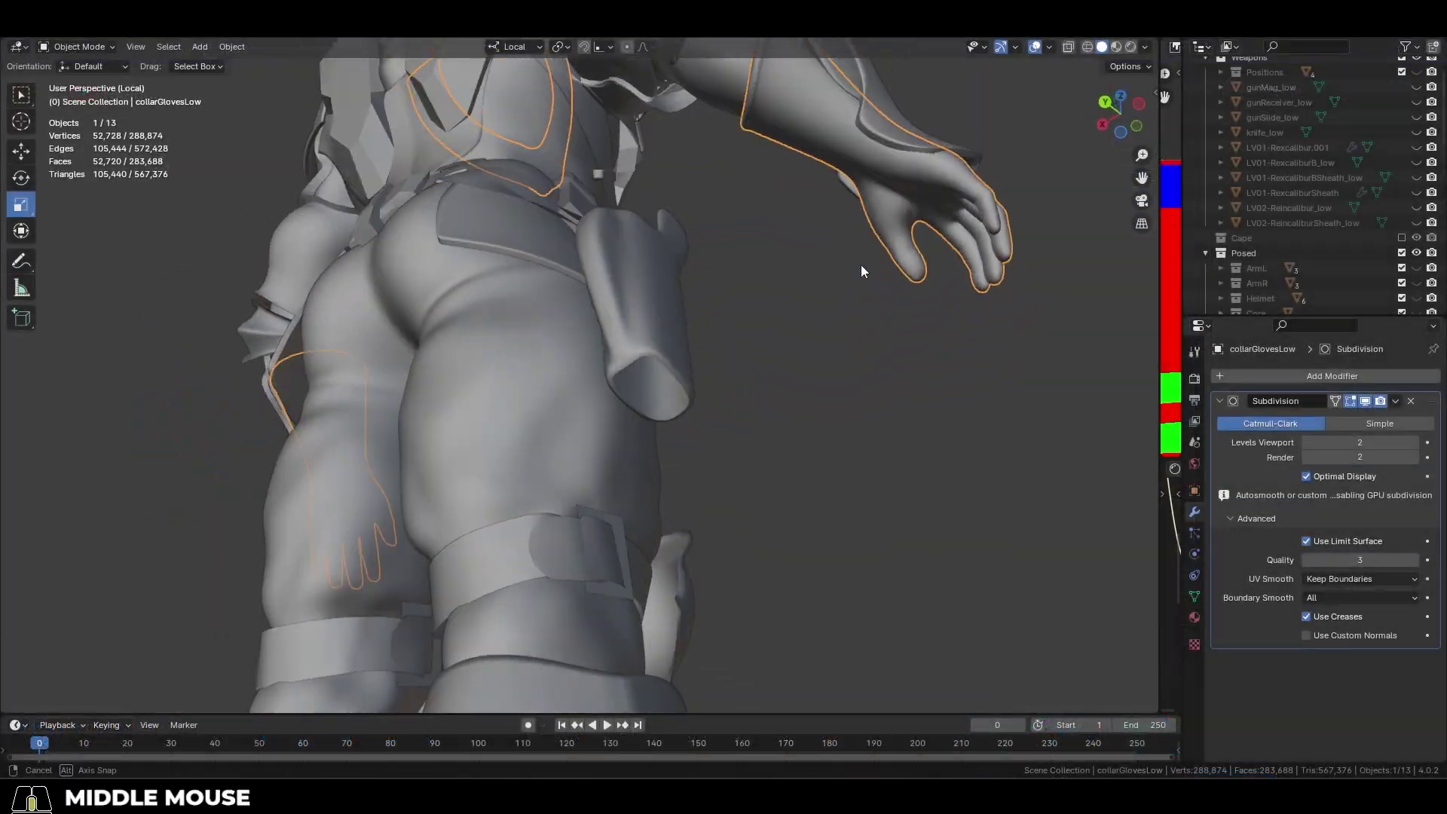
Step: Inspect the armored character's pouches, gloves and leg armor in Blender, and the textured knight blueprint in Unreal Engine
middle_drag(861, 265, 707, 363)
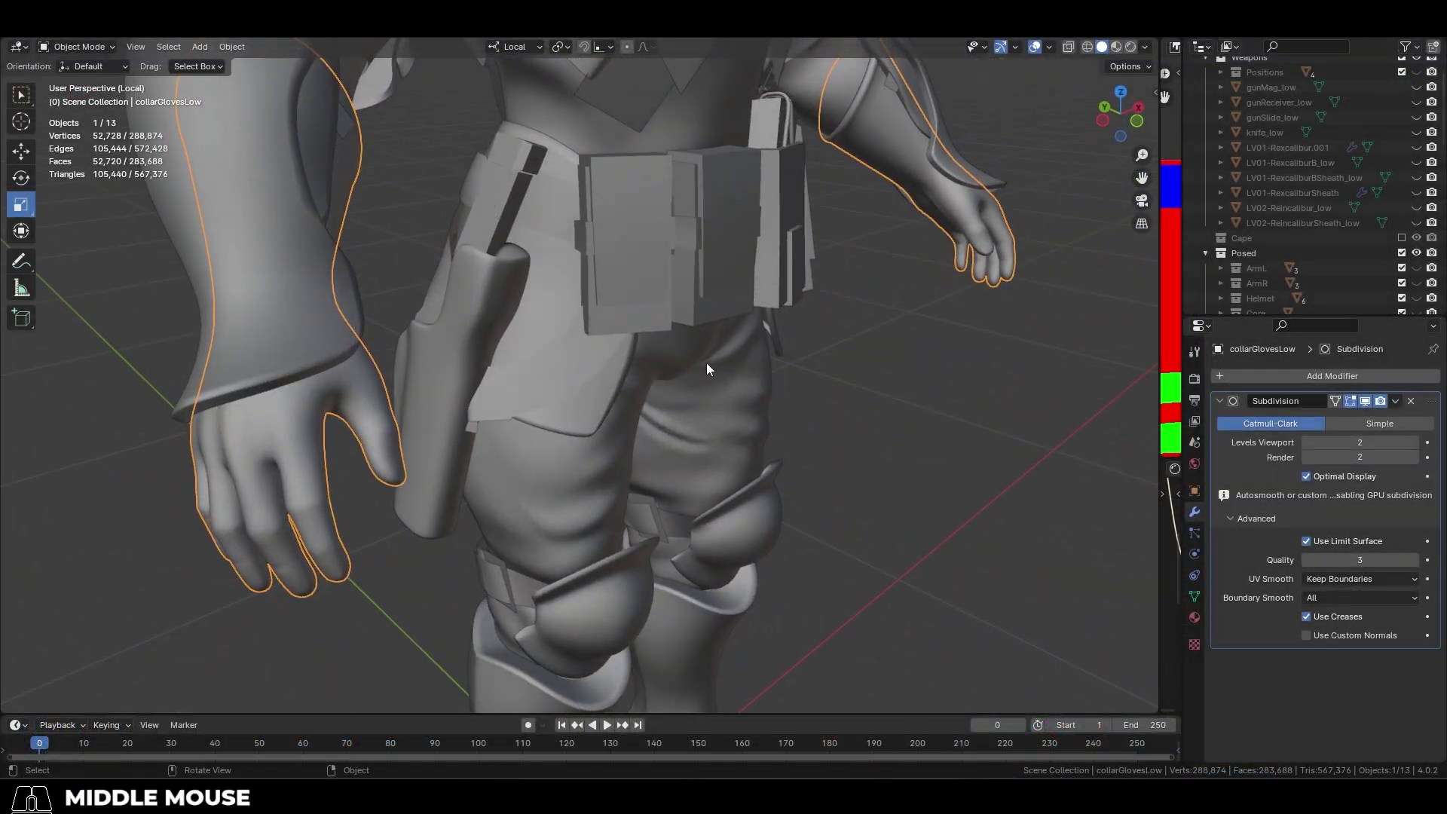
click(1087, 46)
mouse_move(299, 458)
middle_down()
mouse_move(430, 422)
mouse_move(811, 377)
mouse_move(762, 387)
middle_up()
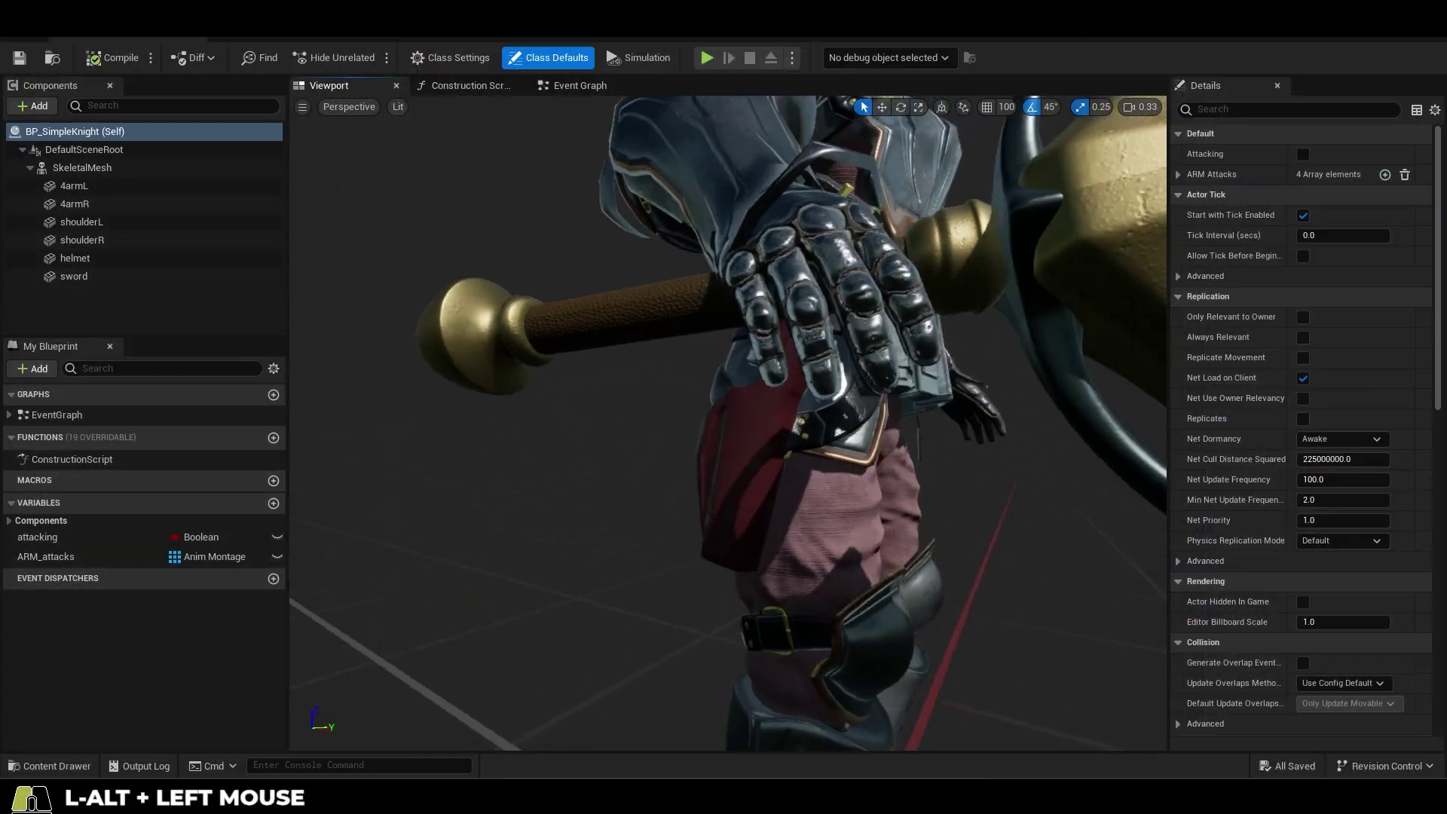
alt+drag(728, 422, 427, 422)
alt+drag(606, 549, 1055, 549)
alt+right_drag(608, 550, 753, 573)
alt+drag(753, 573, 814, 573)
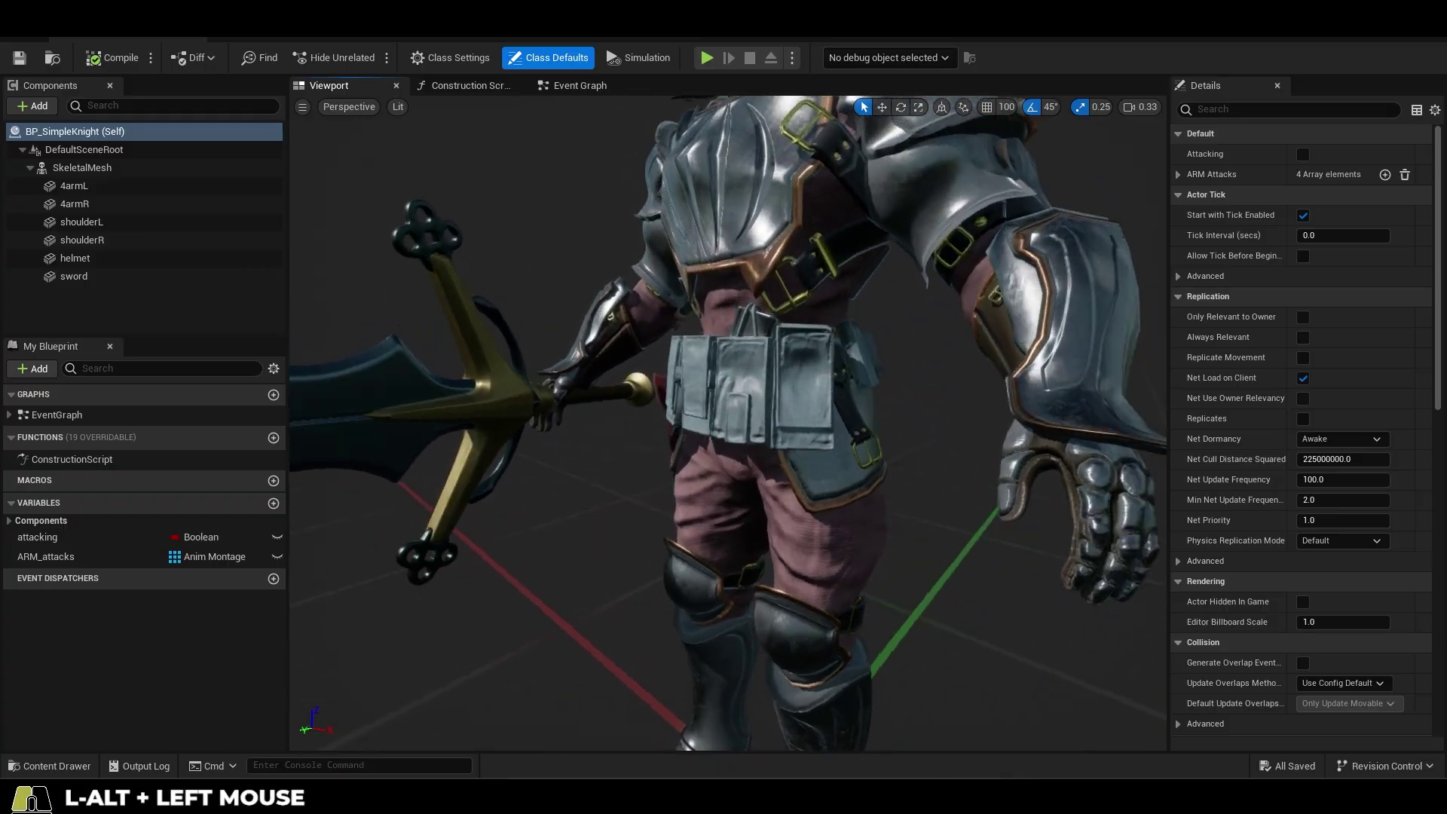